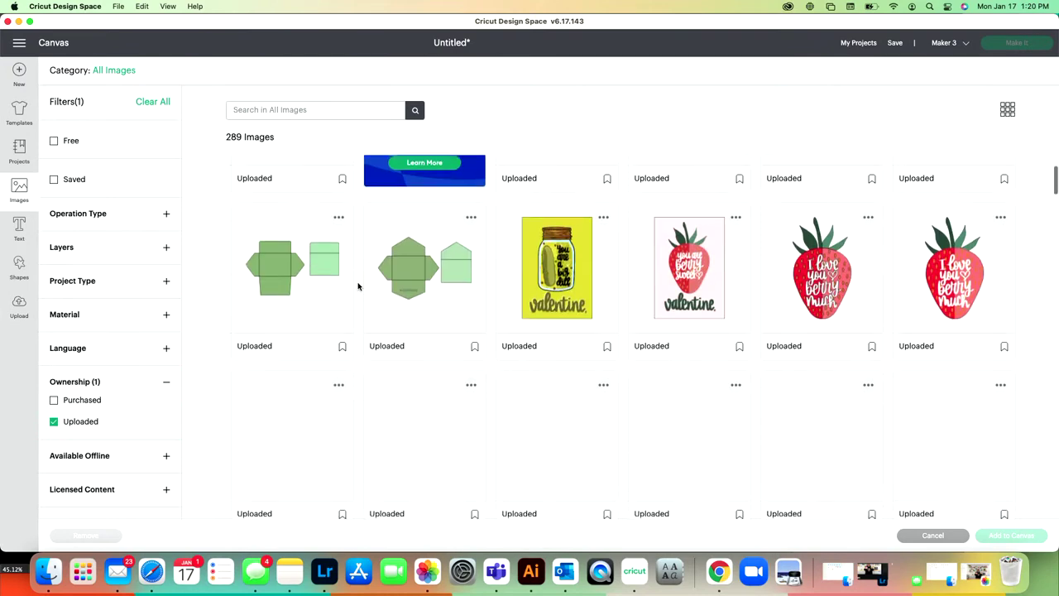
- Select the Big Dill and Berry Sweet valentine cards, the lighter I Love You Berry Much strawberry, and both plain strawberries
{"action": "left_click", "coordinate": [600, 252]}
{"action": "left_click", "coordinate": [689, 271]}
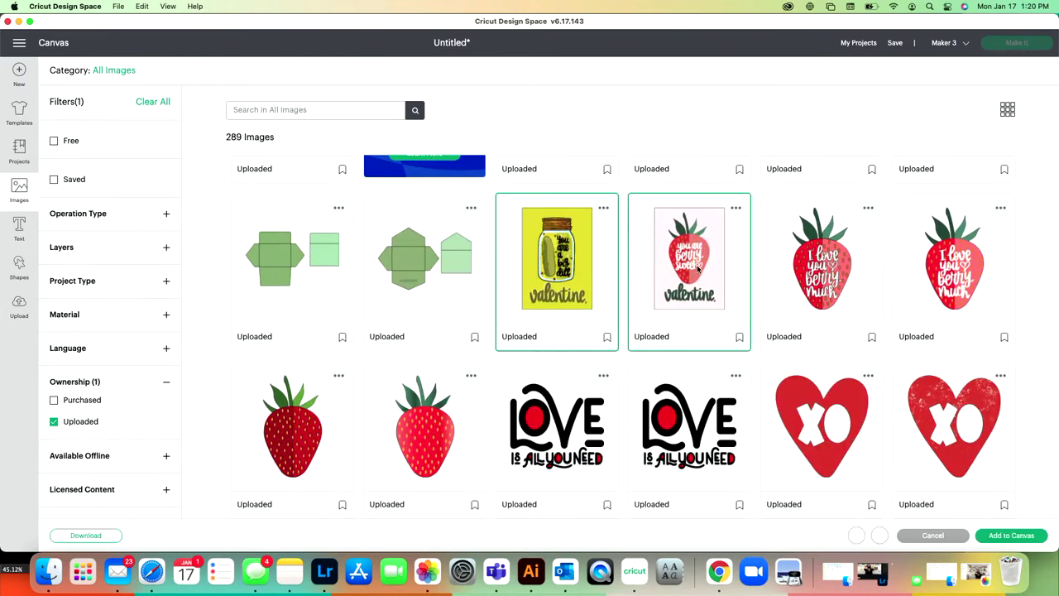
{"action": "left_click", "coordinate": [955, 299]}
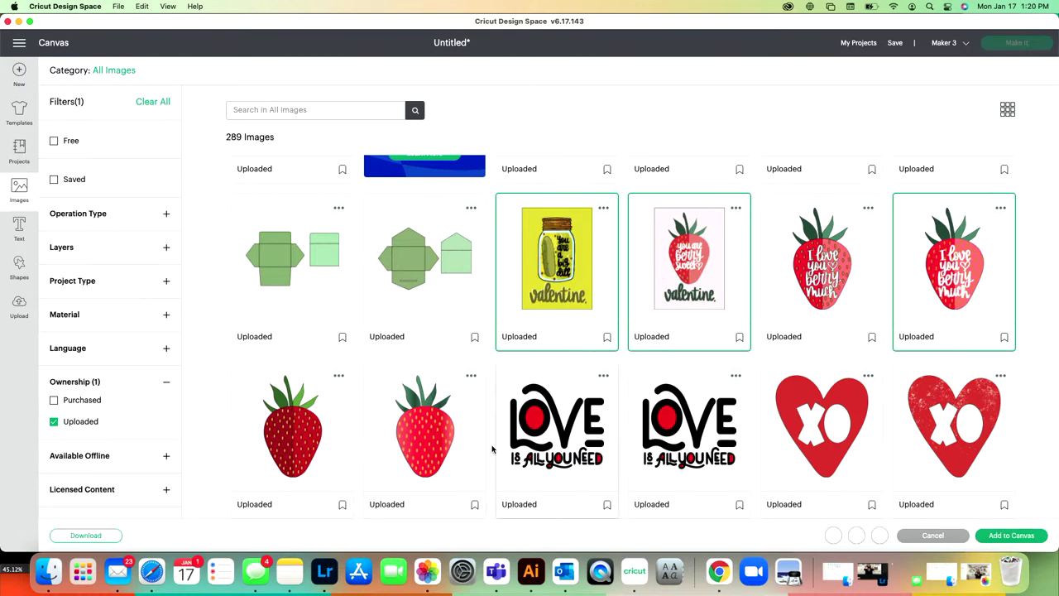
{"action": "scroll", "coordinate": [460, 454], "scroll_direction": "down", "scroll_amount": 3}
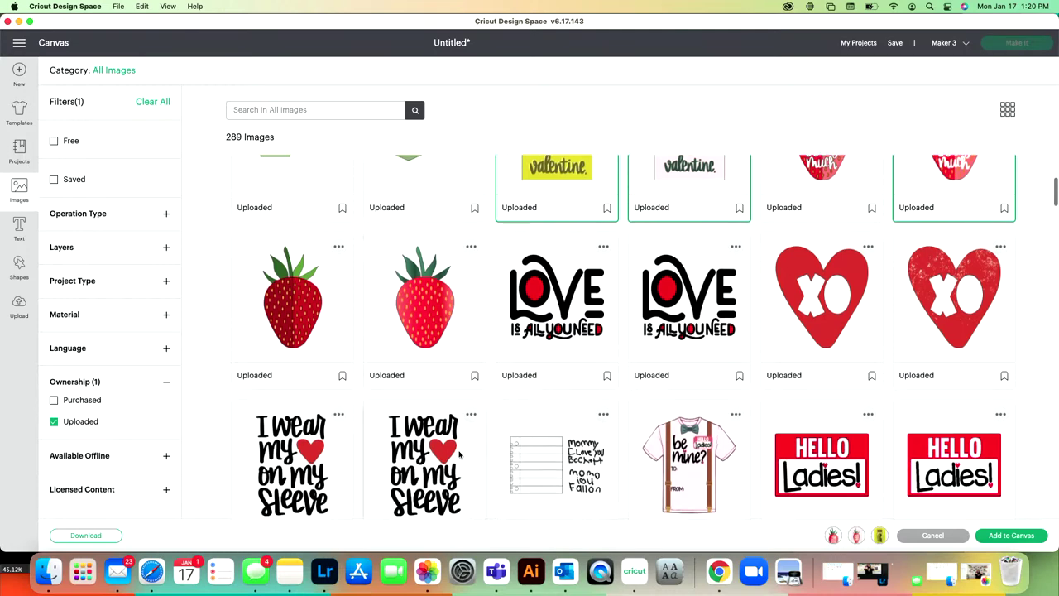
{"action": "scroll", "coordinate": [461, 386], "scroll_direction": "up", "scroll_amount": 2}
{"action": "left_click", "coordinate": [293, 403]}
{"action": "left_click", "coordinate": [424, 395]}
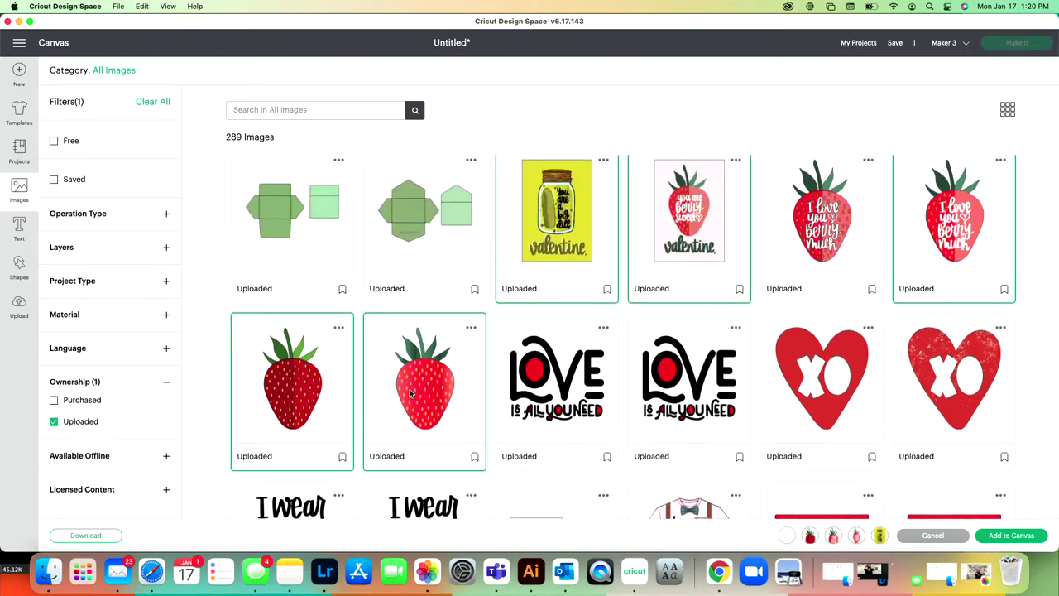
- Add Love Is All You Need, the distressed XO heart, I Wear My Heart, Be Mine shirt, Hello Ladies, Best Friends heart and bib to the selection
{"action": "left_click", "coordinate": [714, 397]}
{"action": "left_click", "coordinate": [954, 357]}
{"action": "scroll", "coordinate": [951, 364], "scroll_direction": "down", "scroll_amount": 3}
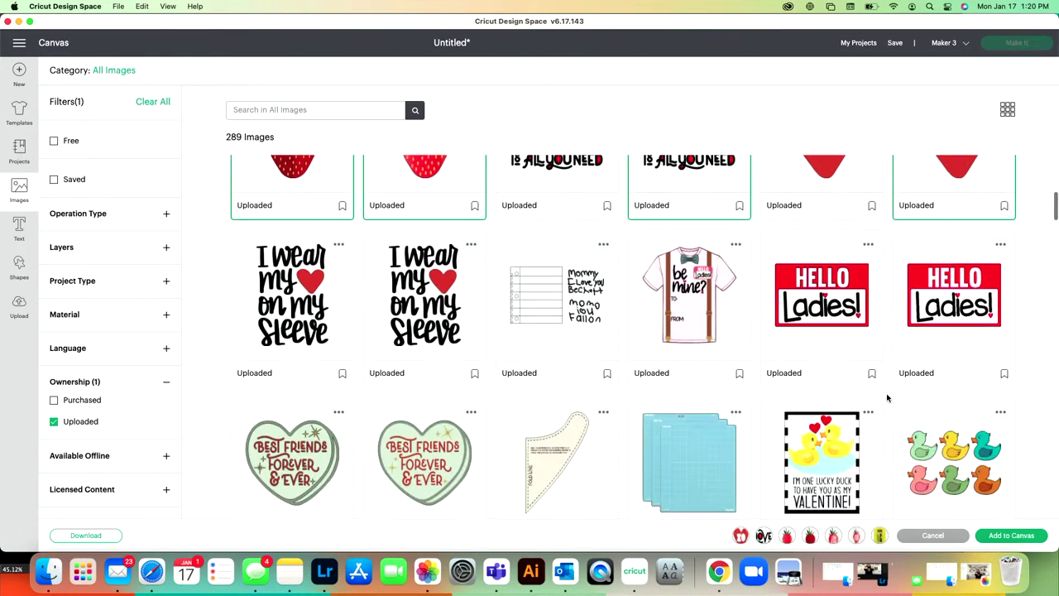
{"action": "left_click", "coordinate": [715, 293]}
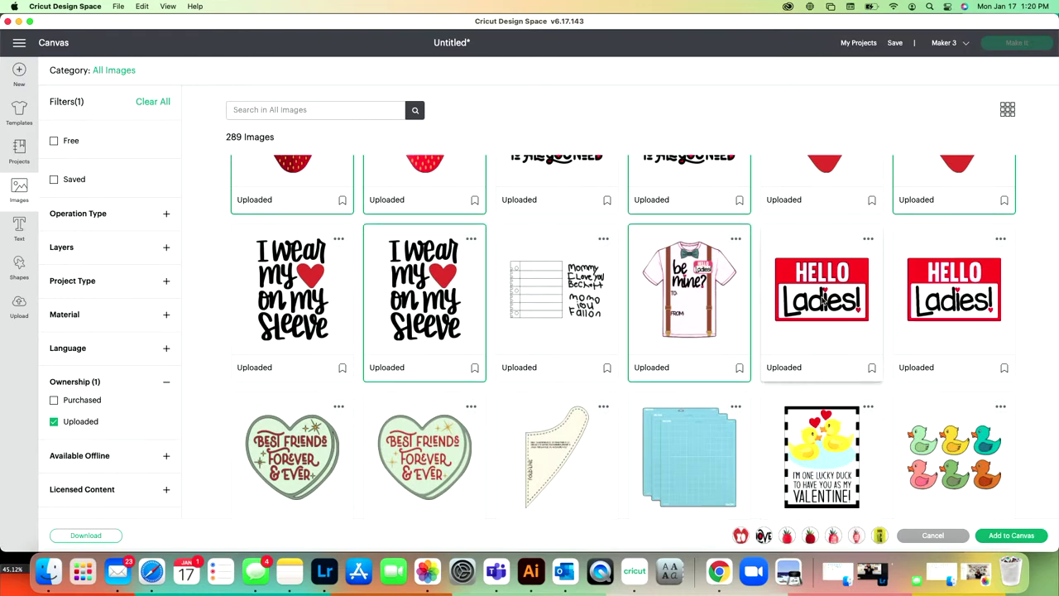
{"action": "left_click", "coordinate": [824, 303]}
{"action": "left_click", "coordinate": [466, 445]}
{"action": "left_click", "coordinate": [558, 450]}
- Also select the Lucky Duck card, multicolour ducks, yellow duck and LOVE arrows, and add all selected images to the canvas
{"action": "scroll", "coordinate": [559, 451], "scroll_direction": "down", "scroll_amount": 4}
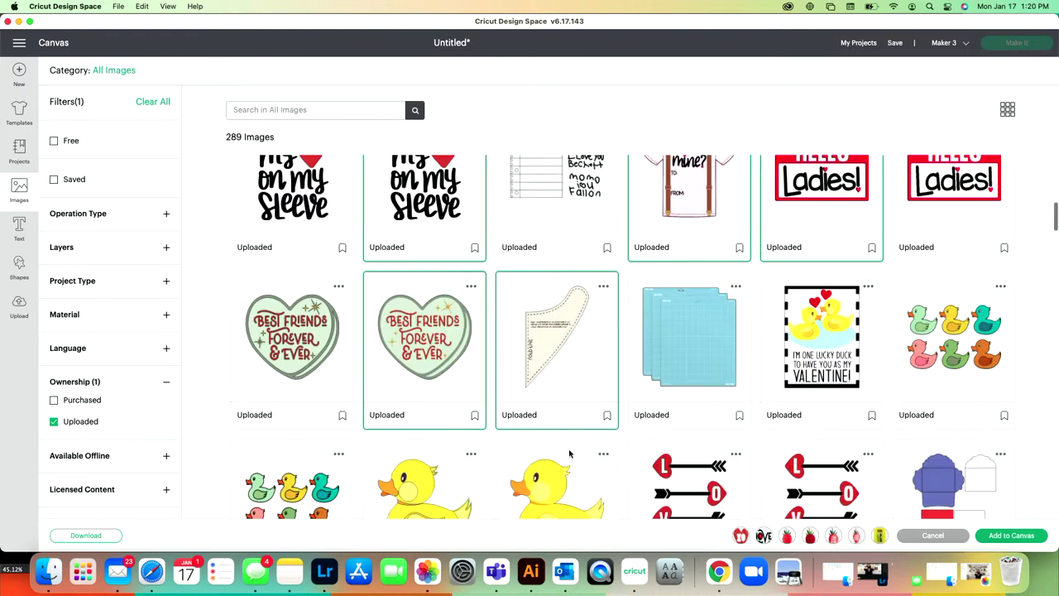
{"action": "left_click", "coordinate": [823, 298]}
{"action": "left_click", "coordinate": [942, 298]}
{"action": "left_click", "coordinate": [554, 445]}
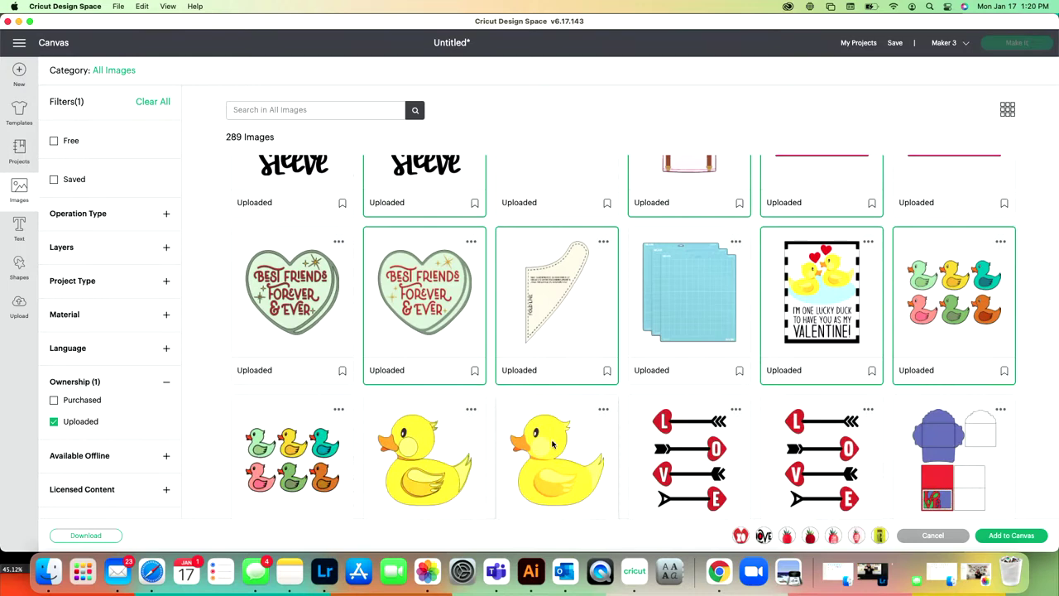
{"action": "scroll", "coordinate": [554, 445], "scroll_direction": "down", "scroll_amount": 4}
{"action": "left_click", "coordinate": [811, 282]}
{"action": "scroll", "coordinate": [811, 282], "scroll_direction": "down", "scroll_amount": 4}
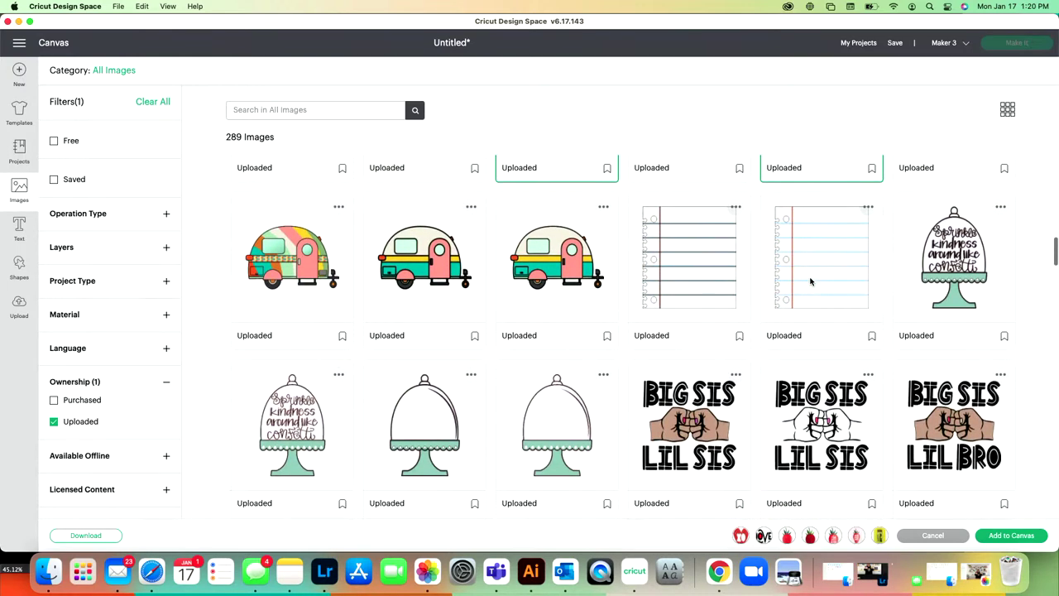
{"action": "scroll", "coordinate": [811, 282], "scroll_direction": "up", "scroll_amount": 3}
{"action": "scroll", "coordinate": [1040, 403], "scroll_direction": "up", "scroll_amount": 2}
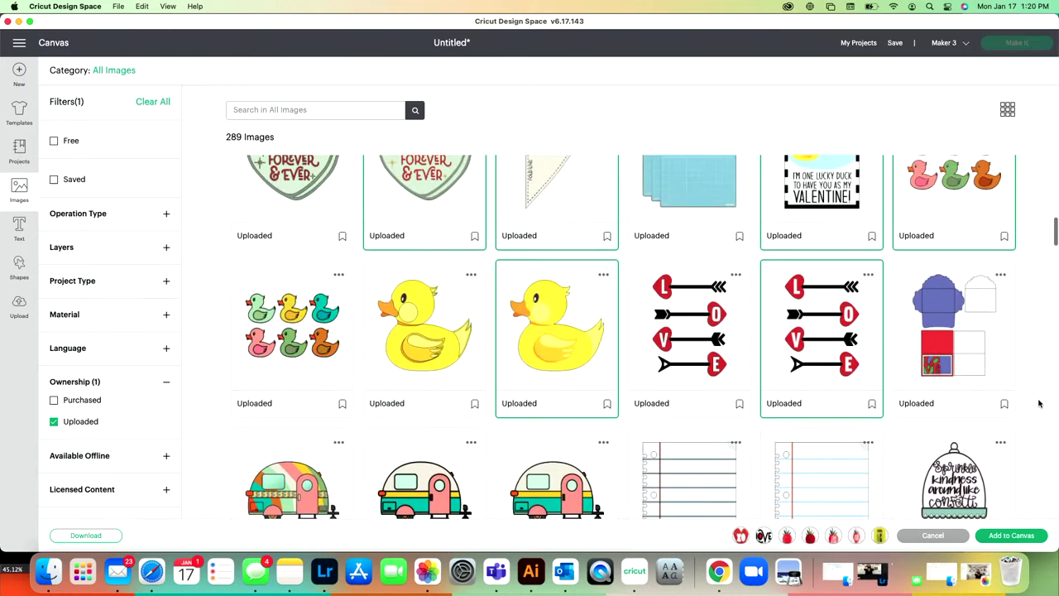
{"action": "left_click", "coordinate": [1012, 535]}
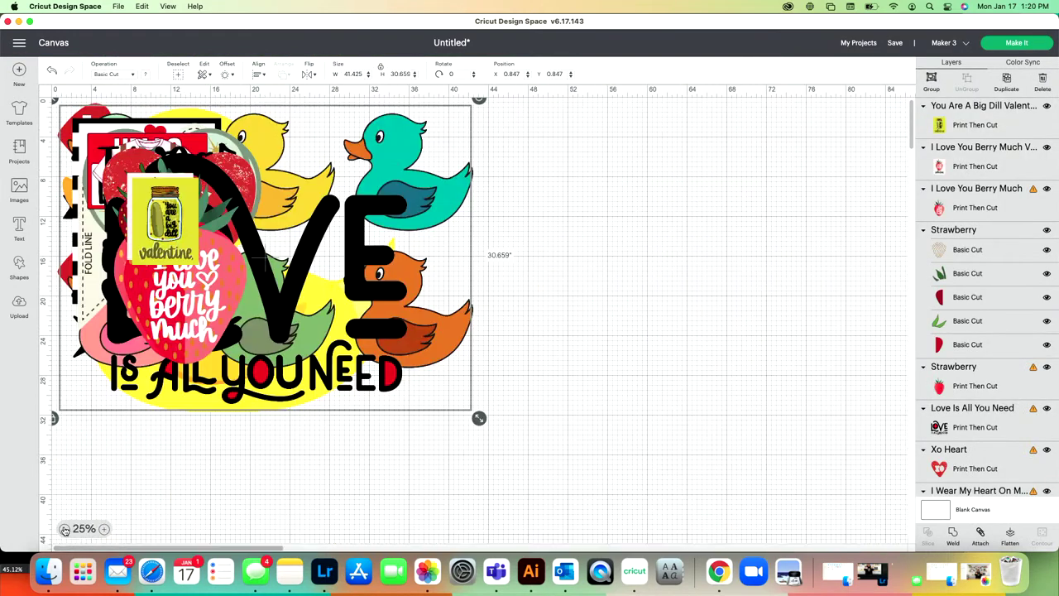
- Move the Big Dill and Berry Sweet valentine cards out of the pile and enlarge them side by side to about 29 × 39 in
{"action": "left_click", "coordinate": [66, 530]}
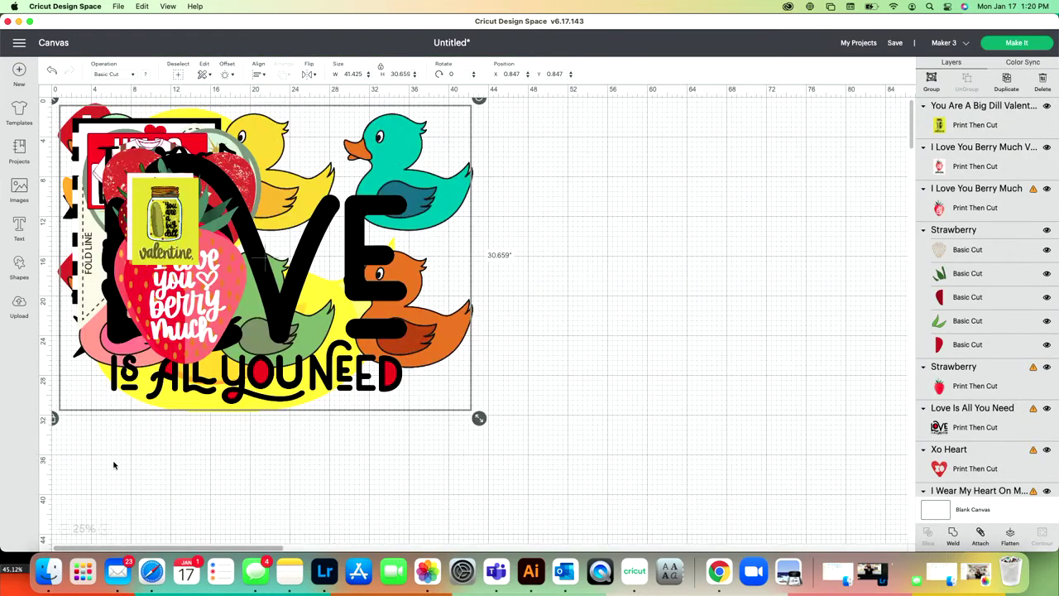
{"action": "left_click", "coordinate": [222, 465]}
{"action": "left_click_drag", "start_coordinate": [165, 222], "coordinate": [624, 182]}
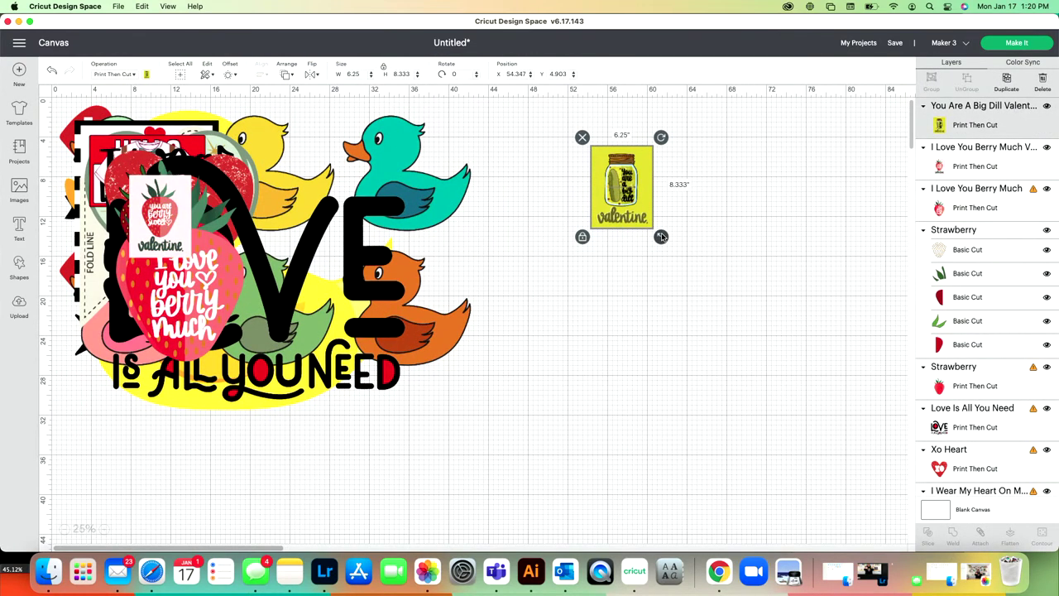
{"action": "left_click_drag", "start_coordinate": [658, 233], "coordinate": [889, 532]}
{"action": "left_click_drag", "start_coordinate": [807, 443], "coordinate": [778, 414]}
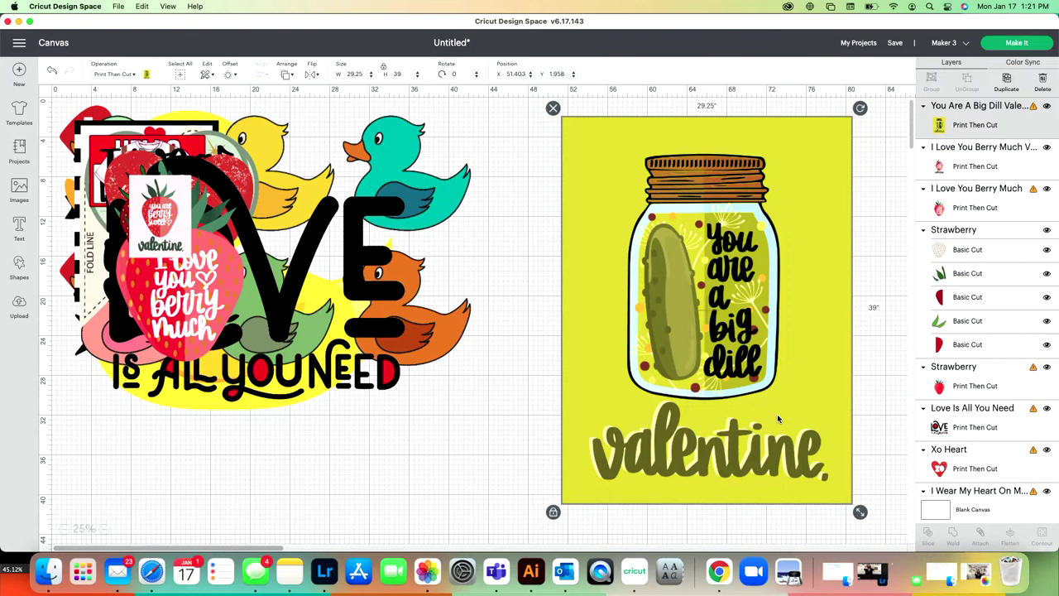
{"action": "left_click", "coordinate": [170, 235]}
{"action": "left_click_drag", "start_coordinate": [196, 263], "coordinate": [534, 348]}
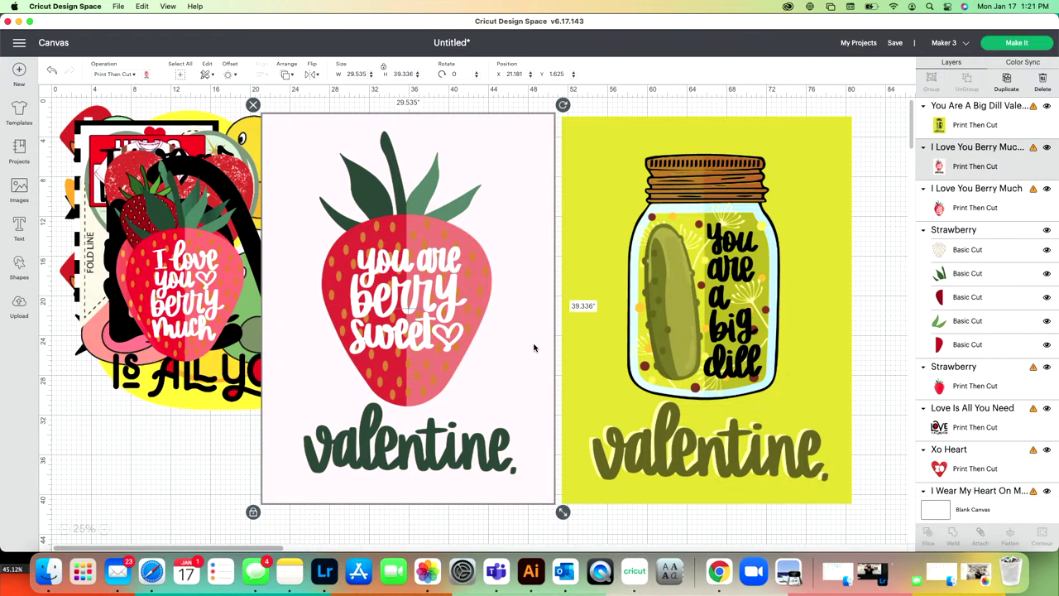
- Delete the enlarged Big Dill and Berry Sweet valentine cards from the canvas
{"action": "left_click", "coordinate": [701, 375]}
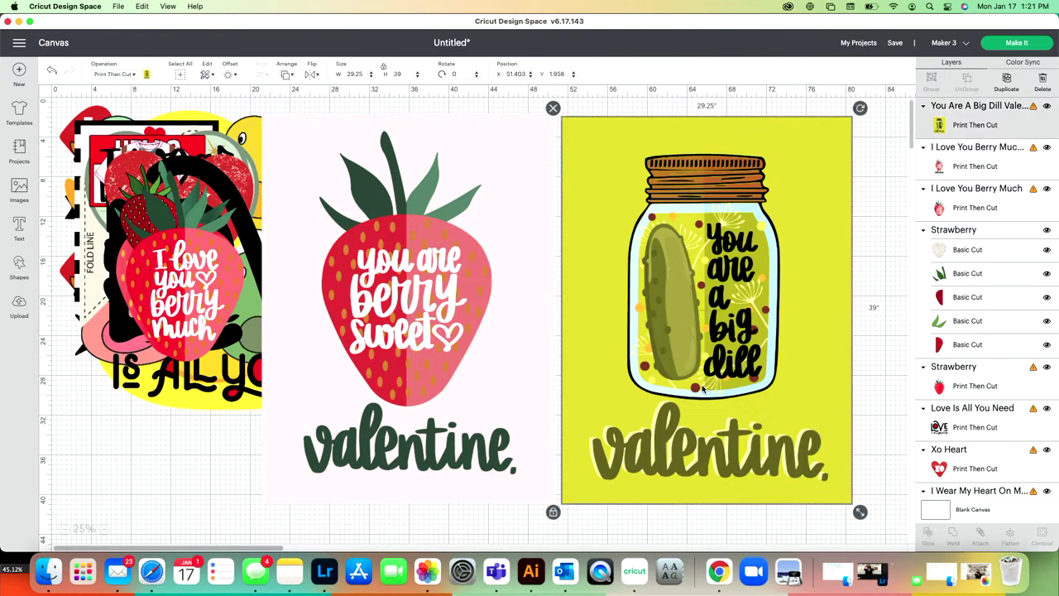
{"action": "key", "text": "Delete"}
{"action": "left_click_drag", "start_coordinate": [500, 336], "coordinate": [738, 331]}
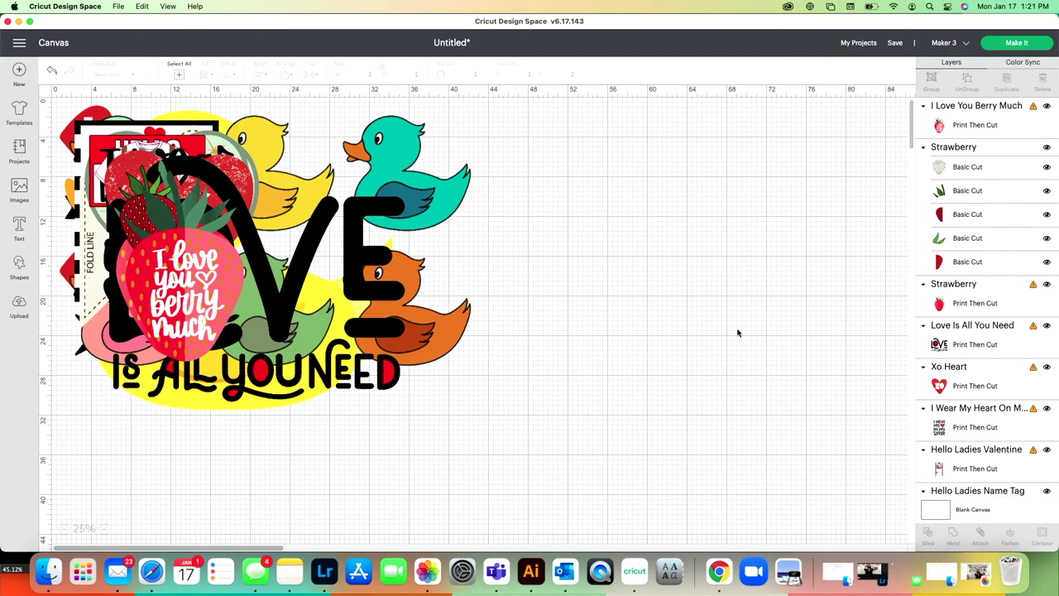
{"action": "key", "text": "Delete"}
- Move the Love Is All You Need, XO heart, Berry Much strawberry and I Wear My Heart designs down to uncover the Be Mine shirt
{"action": "left_click", "coordinate": [130, 151]}
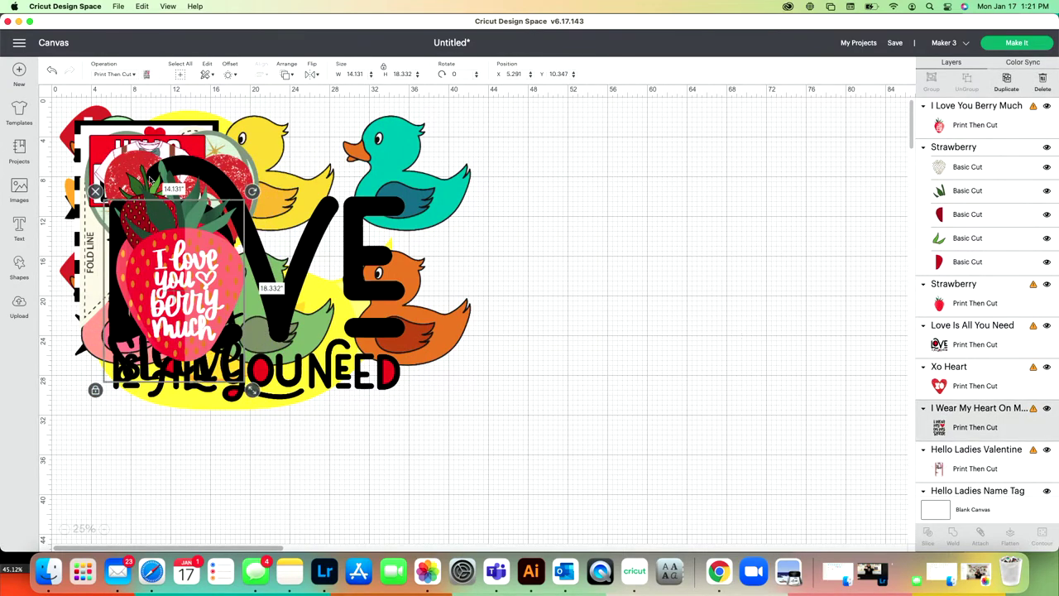
{"action": "left_click_drag", "start_coordinate": [182, 174], "coordinate": [219, 330]}
{"action": "left_click", "coordinate": [217, 264]}
{"action": "left_click_drag", "start_coordinate": [132, 162], "coordinate": [106, 324]}
{"action": "left_click", "coordinate": [165, 162]}
- Enlarge the Be Mine shirt valentine to about 38.7 × 36.4 in on empty canvas, and delete it after viewing
{"action": "left_click_drag", "start_coordinate": [165, 162], "coordinate": [601, 207]}
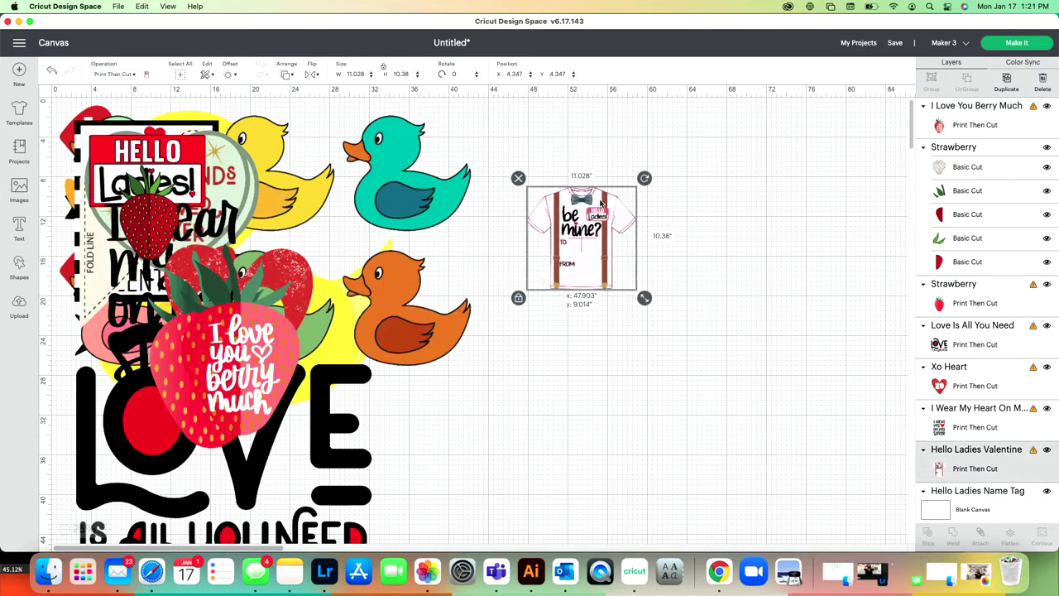
{"action": "left_click_drag", "start_coordinate": [646, 296], "coordinate": [914, 550]}
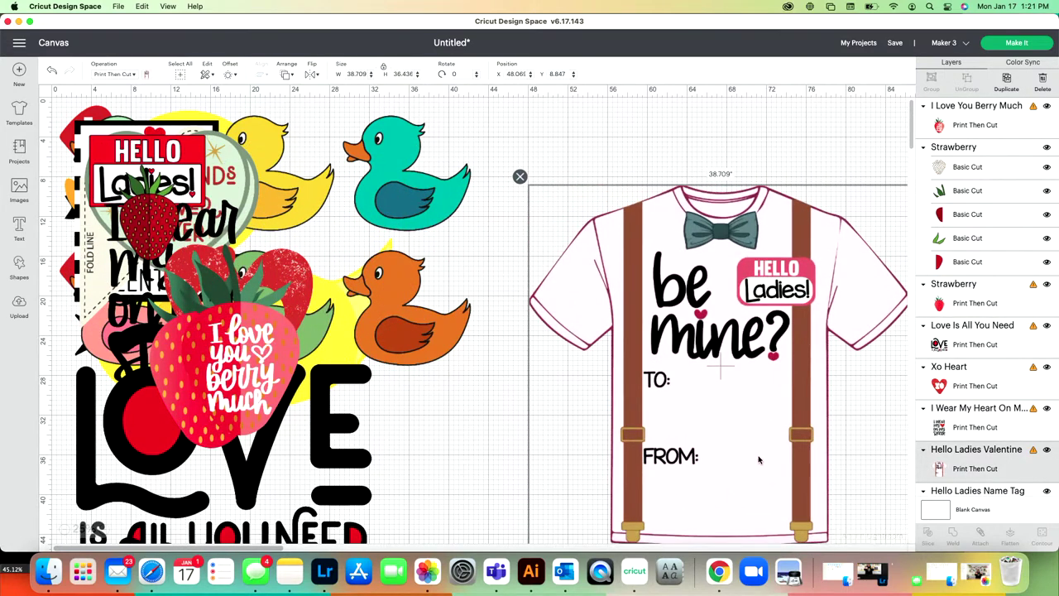
{"action": "left_click_drag", "start_coordinate": [757, 460], "coordinate": [725, 397]}
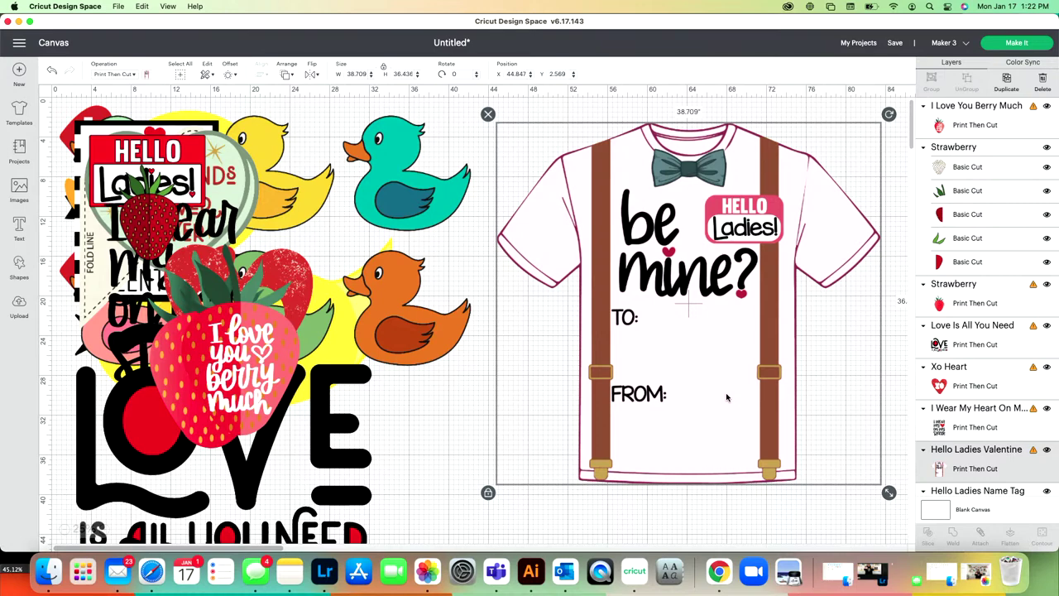
{"action": "left_click", "coordinate": [727, 489]}
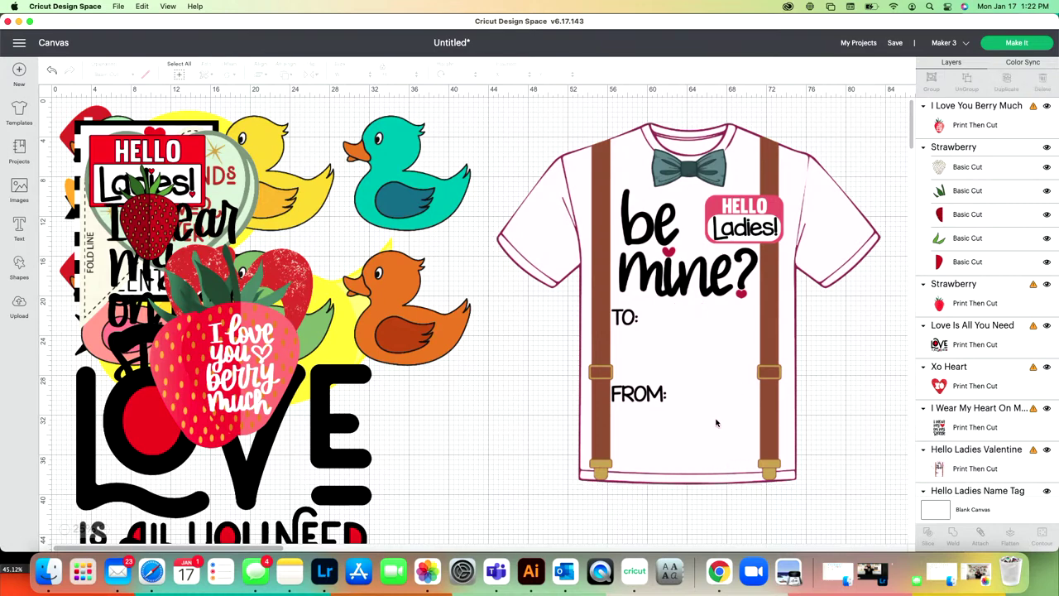
{"action": "mouse_move", "coordinate": [716, 424]}
{"action": "left_mouse_down"}
{"action": "mouse_move", "coordinate": [715, 434]}
{"action": "mouse_move", "coordinate": [709, 428]}
{"action": "left_mouse_up"}
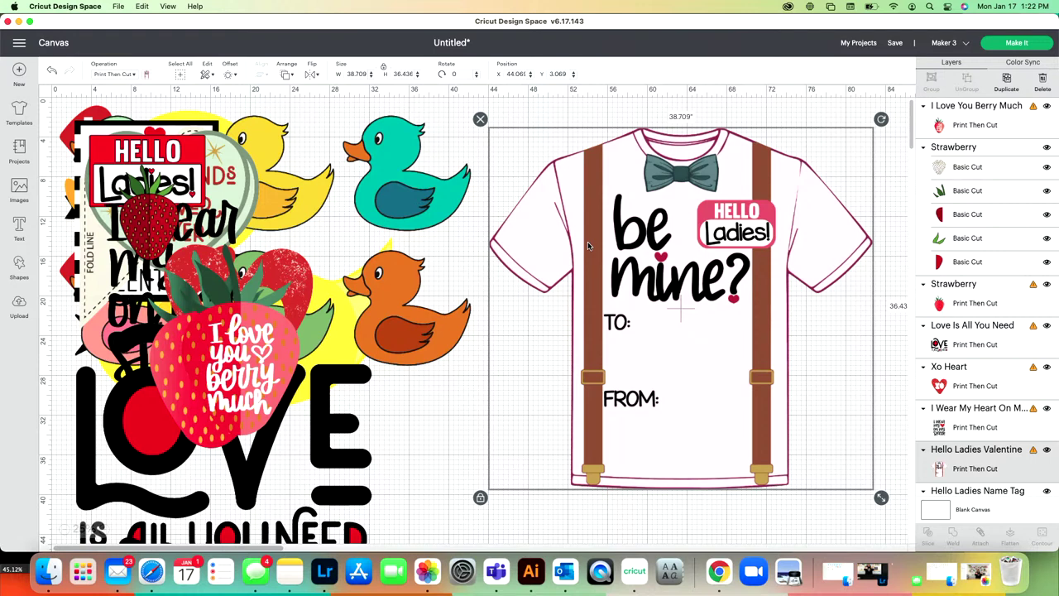
{"action": "key", "text": "Delete"}
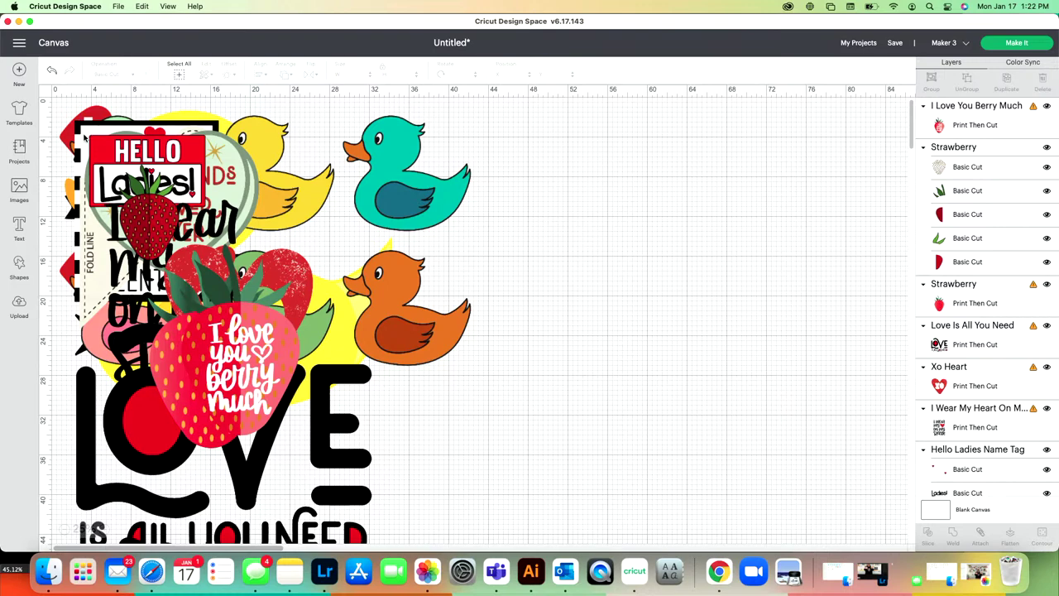
- Move the baby bib, Hello Ladies name tag and Best Friends heart down to uncover the Lucky Duck card
{"action": "left_click", "coordinate": [68, 191]}
{"action": "left_click_drag", "start_coordinate": [103, 188], "coordinate": [117, 345]}
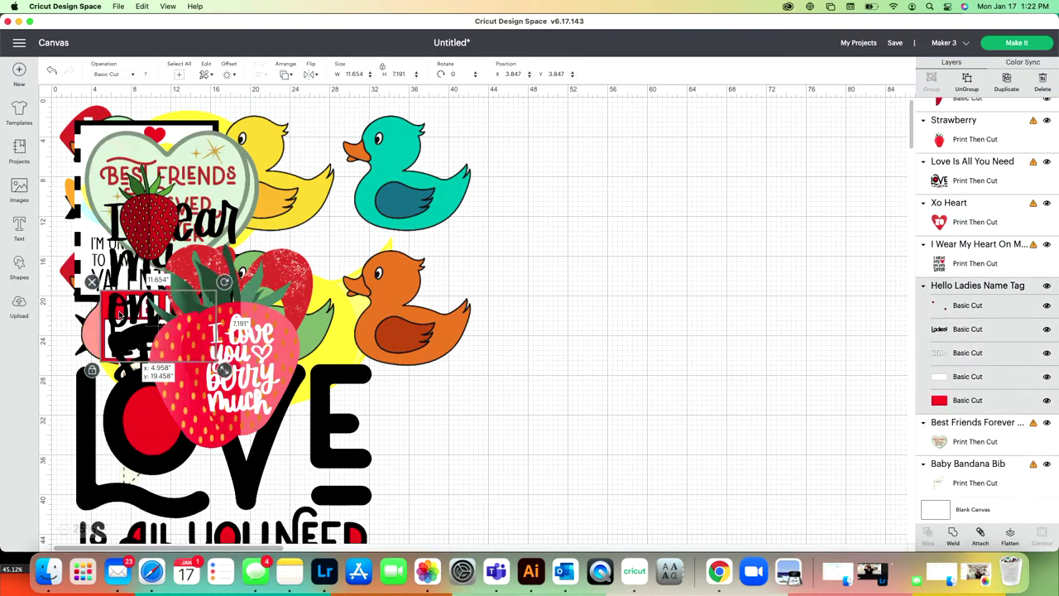
{"action": "left_click_drag", "start_coordinate": [89, 142], "coordinate": [78, 373]}
- Enlarge the Lucky Duck valentine card to about 27 × 34 in on empty canvas, and delete it after viewing
{"action": "key", "text": "super+v"}
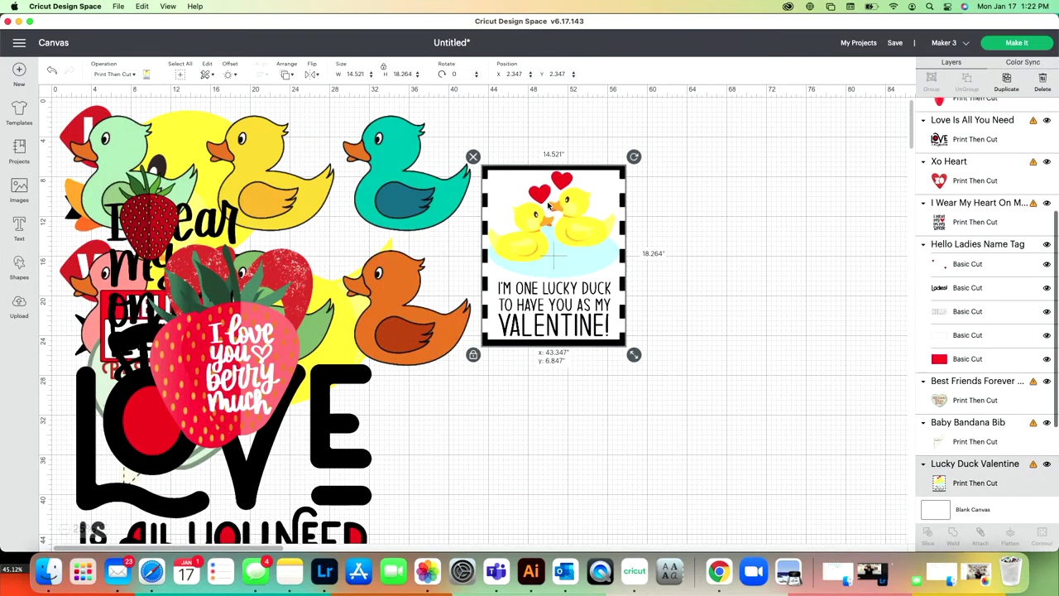
{"action": "left_click_drag", "start_coordinate": [594, 283], "coordinate": [678, 271]}
{"action": "left_click_drag", "start_coordinate": [717, 331], "coordinate": [840, 477]}
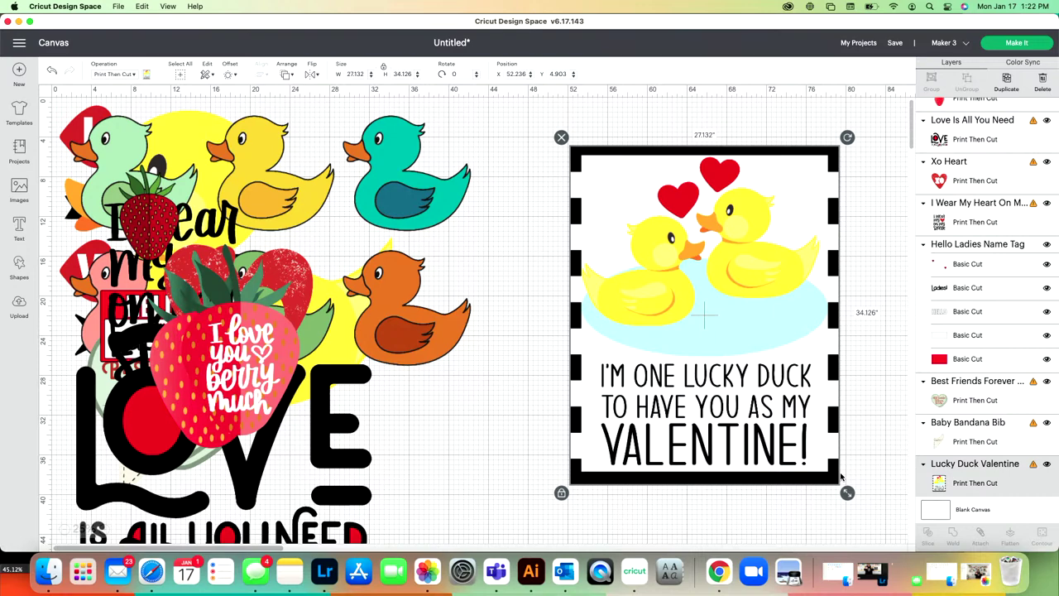
{"action": "key", "text": "Delete"}
- Place the I Love You Berry Much strawberry and the plain bright red strawberry side by side on the empty canvas
{"action": "left_click", "coordinate": [253, 395]}
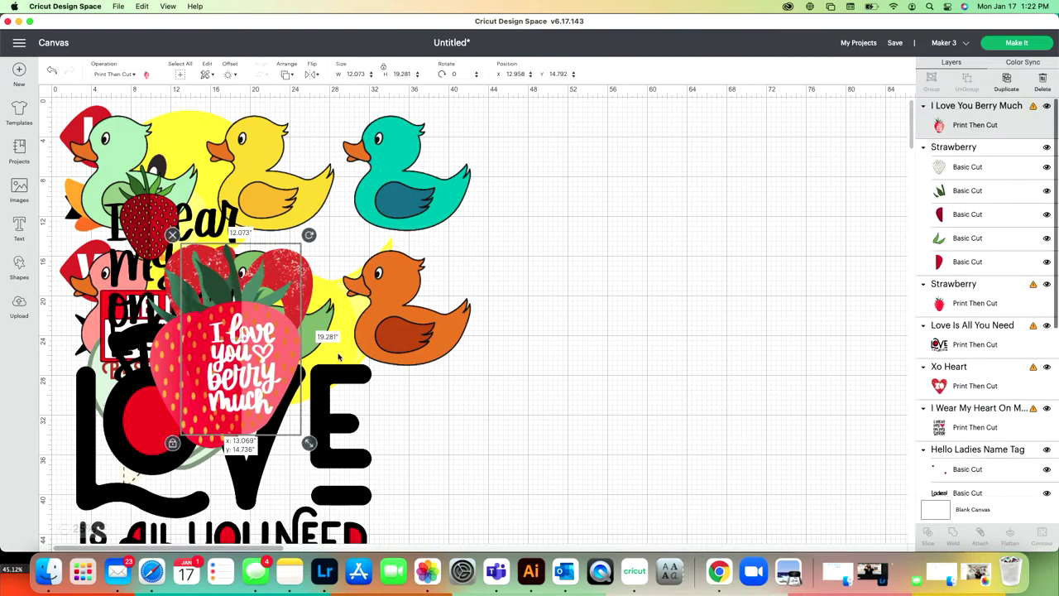
{"action": "left_click_drag", "start_coordinate": [289, 356], "coordinate": [666, 267]}
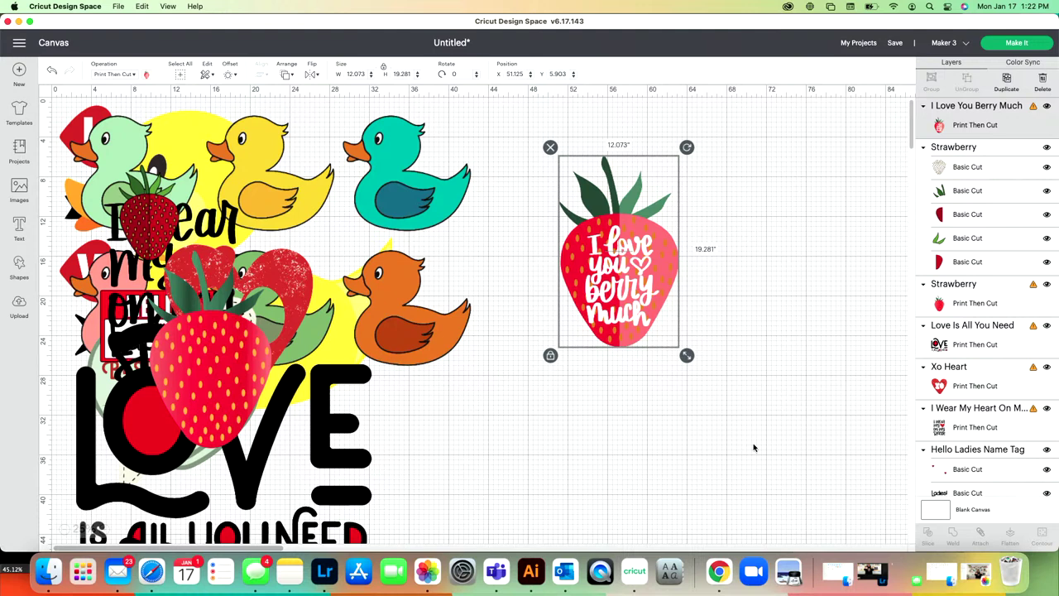
{"action": "left_click_drag", "start_coordinate": [222, 403], "coordinate": [782, 300]}
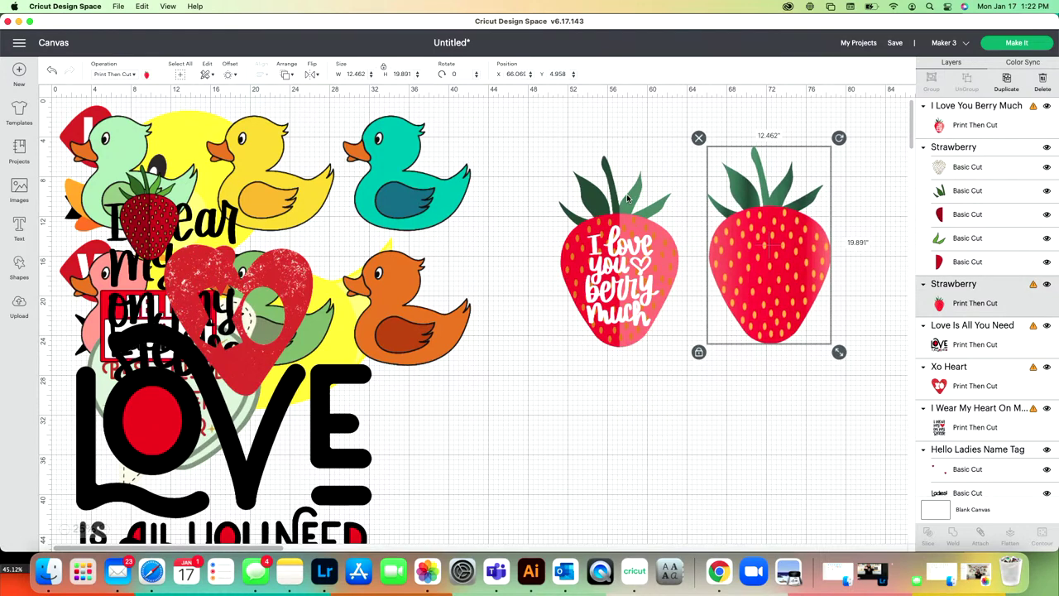
- Move the dark red layered strawberry below the other two and enlarge it to about 19.8 × 31.6 in
{"action": "left_click", "coordinate": [156, 217]}
{"action": "left_click_drag", "start_coordinate": [155, 220], "coordinate": [577, 418]}
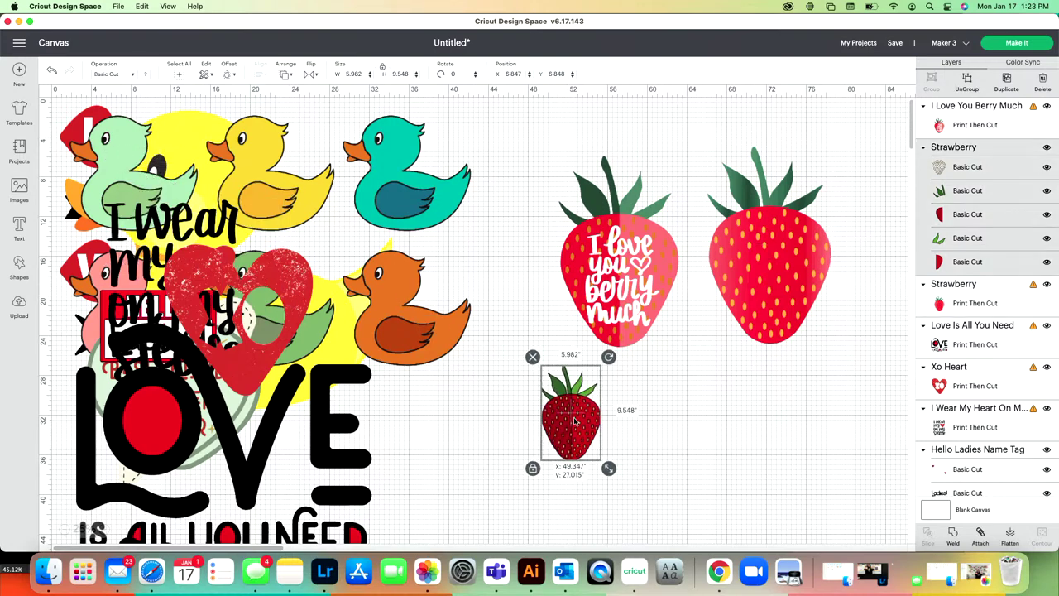
{"action": "left_click_drag", "start_coordinate": [608, 466], "coordinate": [689, 460]}
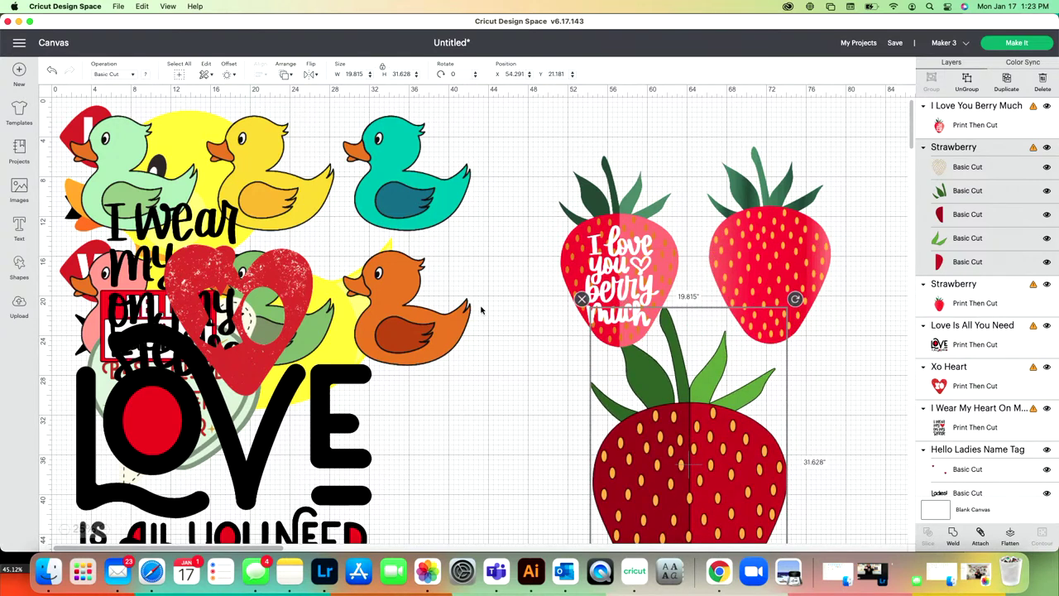
{"action": "scroll", "coordinate": [975, 325], "scroll_direction": "down", "scroll_amount": 10}
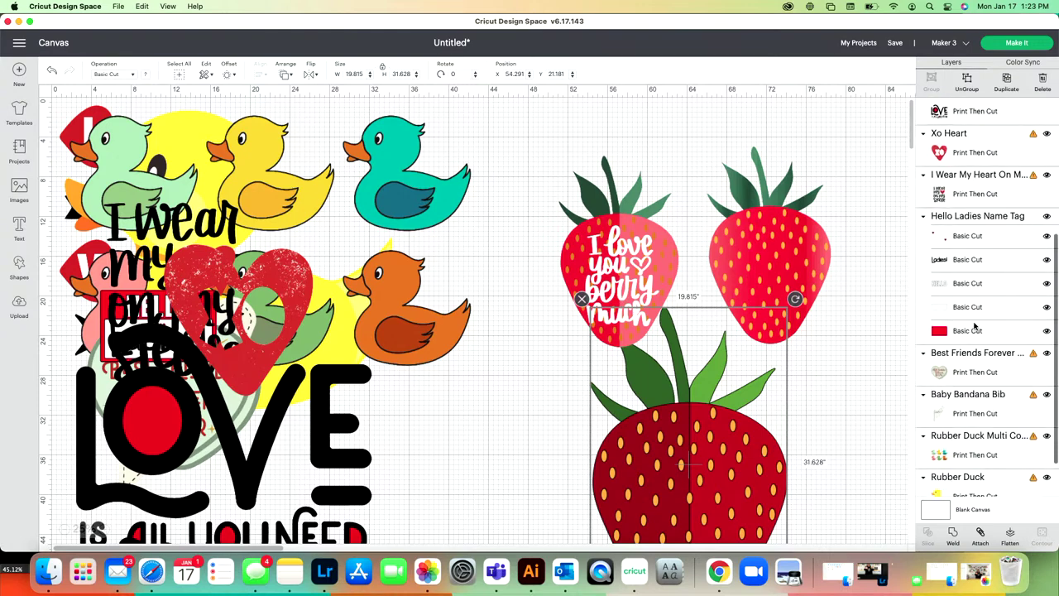
{"action": "scroll", "coordinate": [975, 326], "scroll_direction": "up", "scroll_amount": 10}
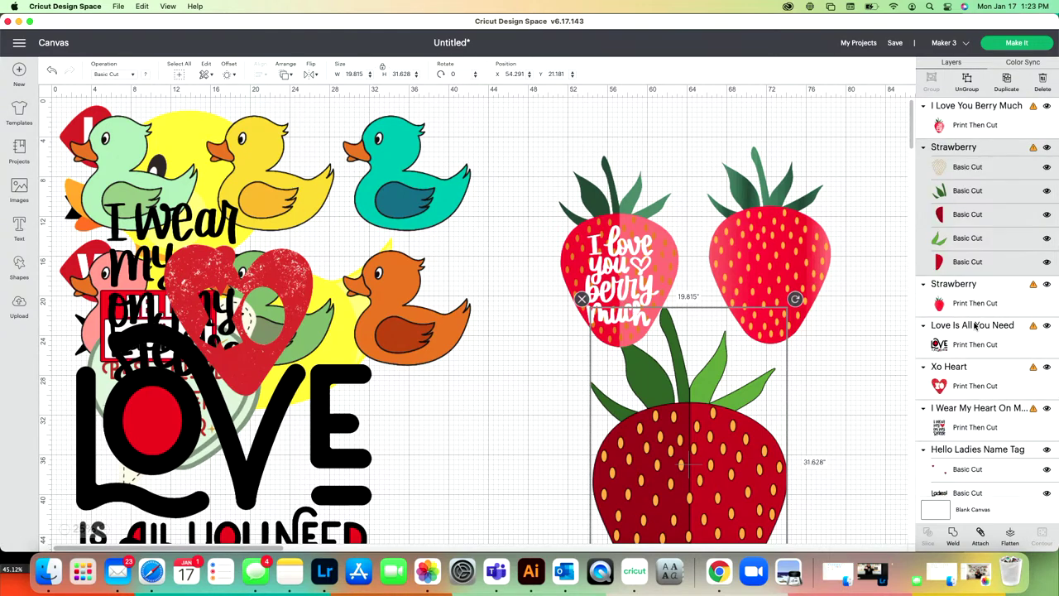
{"action": "scroll", "coordinate": [839, 428], "scroll_direction": "down", "scroll_amount": 1}
{"action": "scroll", "coordinate": [839, 428], "scroll_direction": "down", "scroll_amount": 3}
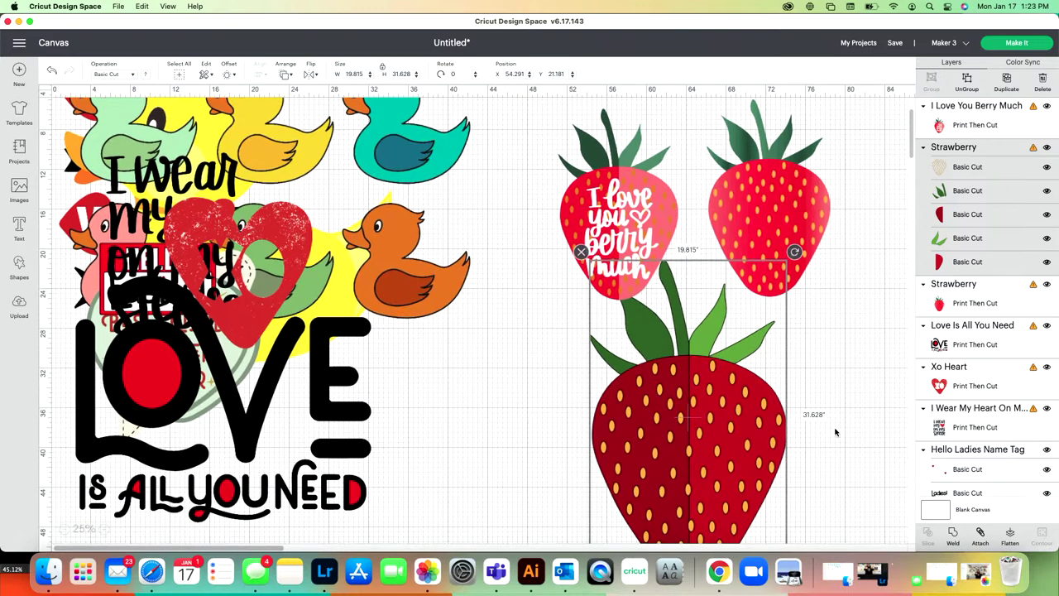
- Shrink the dark red layered strawberry to about 12.9 × 20.6 in below the other two, and delete all three strawberries together
{"action": "left_click_drag", "start_coordinate": [761, 451], "coordinate": [793, 331]}
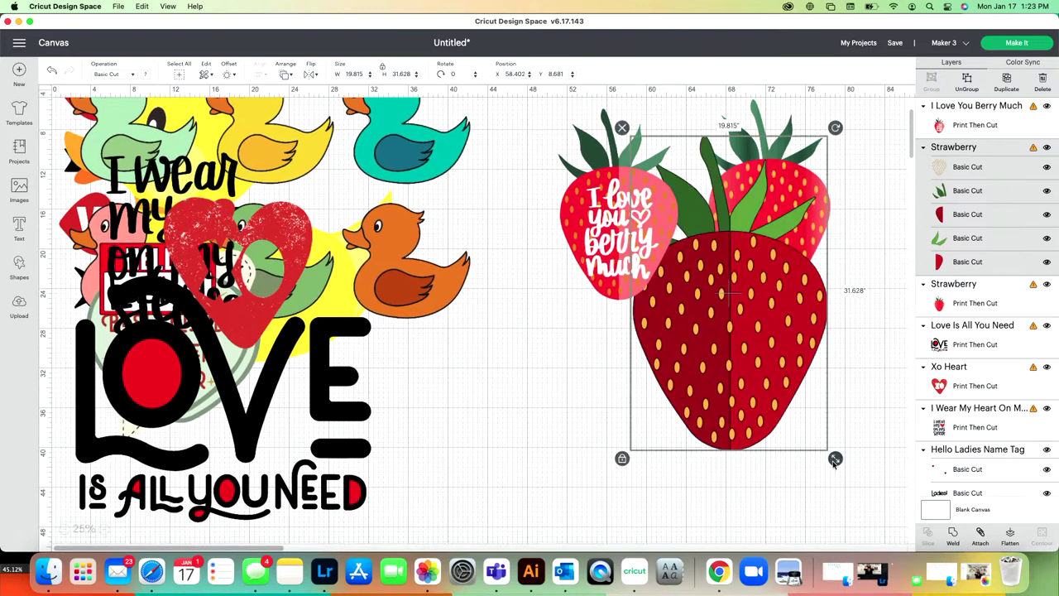
{"action": "left_click_drag", "start_coordinate": [835, 457], "coordinate": [766, 354]}
{"action": "left_click_drag", "start_coordinate": [702, 274], "coordinate": [709, 405]}
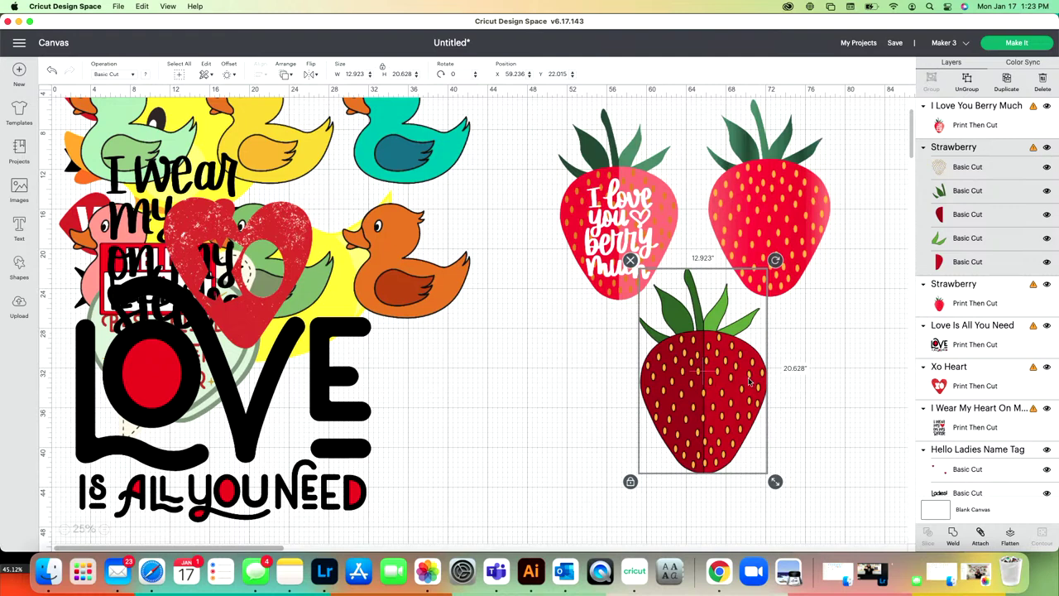
{"action": "left_click", "coordinate": [813, 414]}
{"action": "left_click_drag", "start_coordinate": [813, 414], "coordinate": [507, 159]}
{"action": "key", "text": "Delete"}
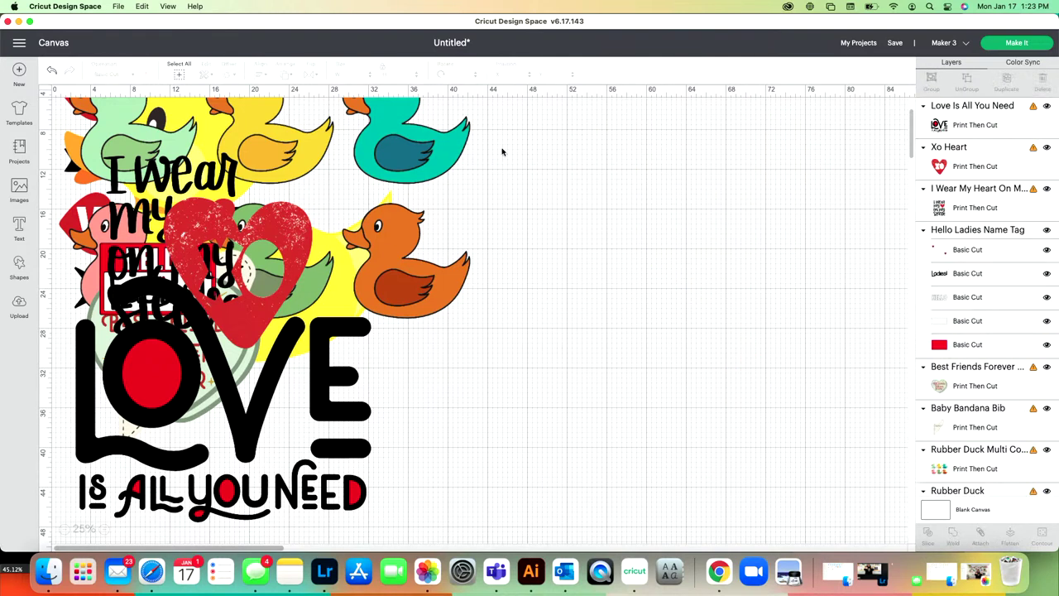
- Move the Love Is All You Need design down, enlarge the XO heart to about 34.3 × 34.8 in on empty canvas, and delete the heart
{"action": "left_click", "coordinate": [248, 329]}
{"action": "left_click_drag", "start_coordinate": [248, 329], "coordinate": [278, 407]}
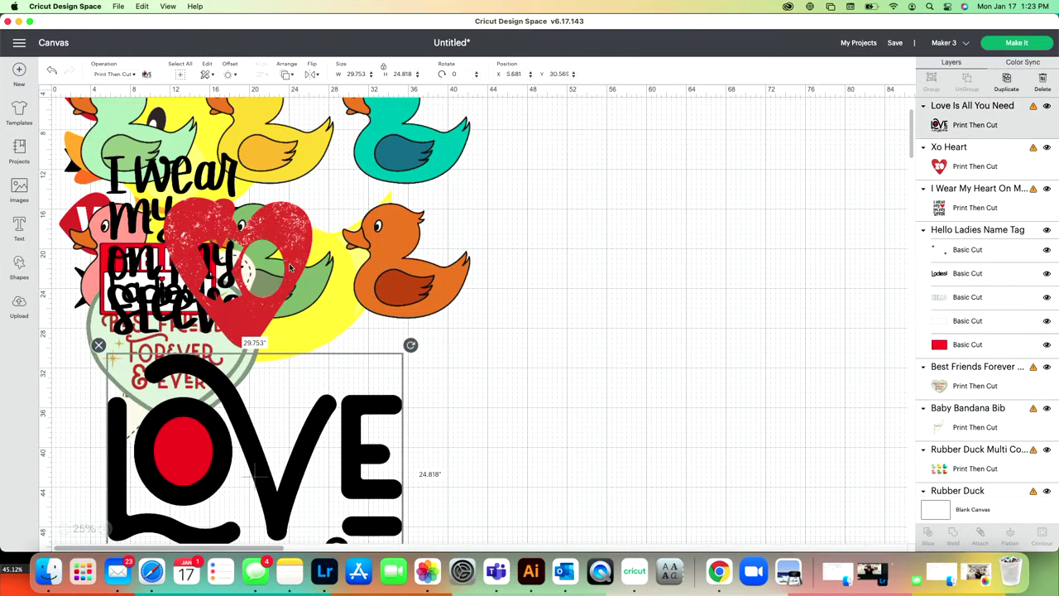
{"action": "left_click_drag", "start_coordinate": [308, 240], "coordinate": [706, 216]}
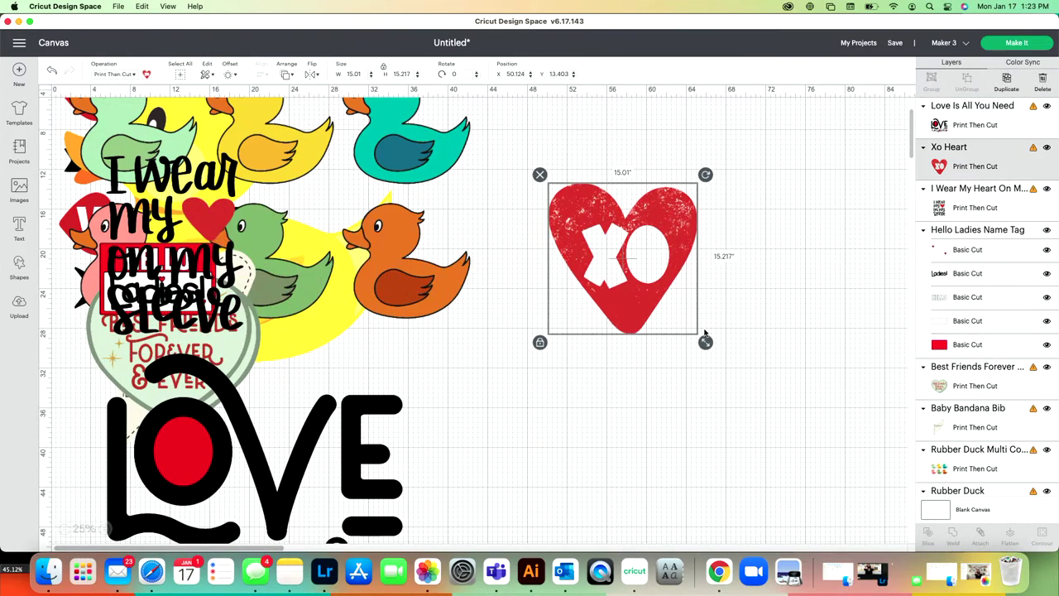
{"action": "left_click_drag", "start_coordinate": [705, 343], "coordinate": [882, 541]}
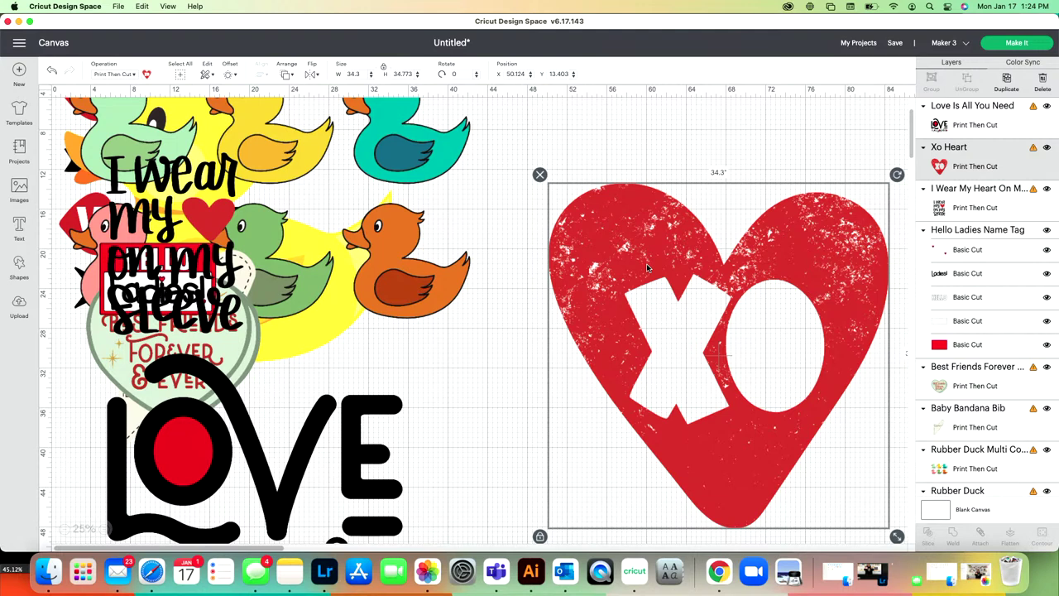
{"action": "left_click_drag", "start_coordinate": [646, 267], "coordinate": [619, 228]}
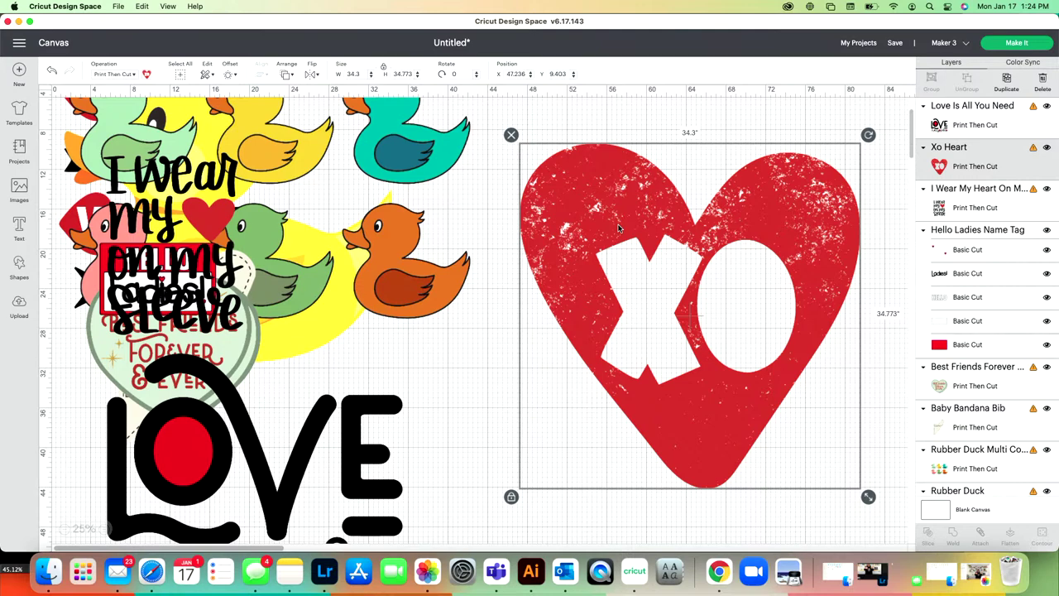
{"action": "key", "text": "Delete"}
- Enlarge the I Wear My Heart On My Sleeve design to about 31 × 40.3 in on empty canvas, and delete it after viewing
{"action": "left_click_drag", "start_coordinate": [154, 217], "coordinate": [592, 228]}
{"action": "left_click_drag", "start_coordinate": [692, 353], "coordinate": [857, 530]}
{"action": "left_click_drag", "start_coordinate": [794, 469], "coordinate": [789, 426]}
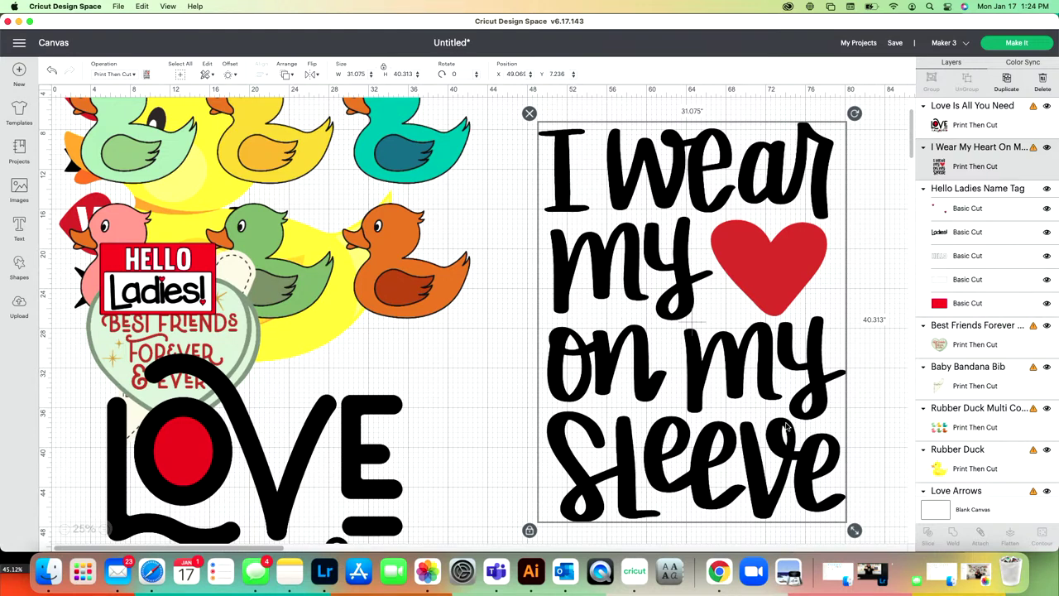
{"action": "key", "text": "Delete"}
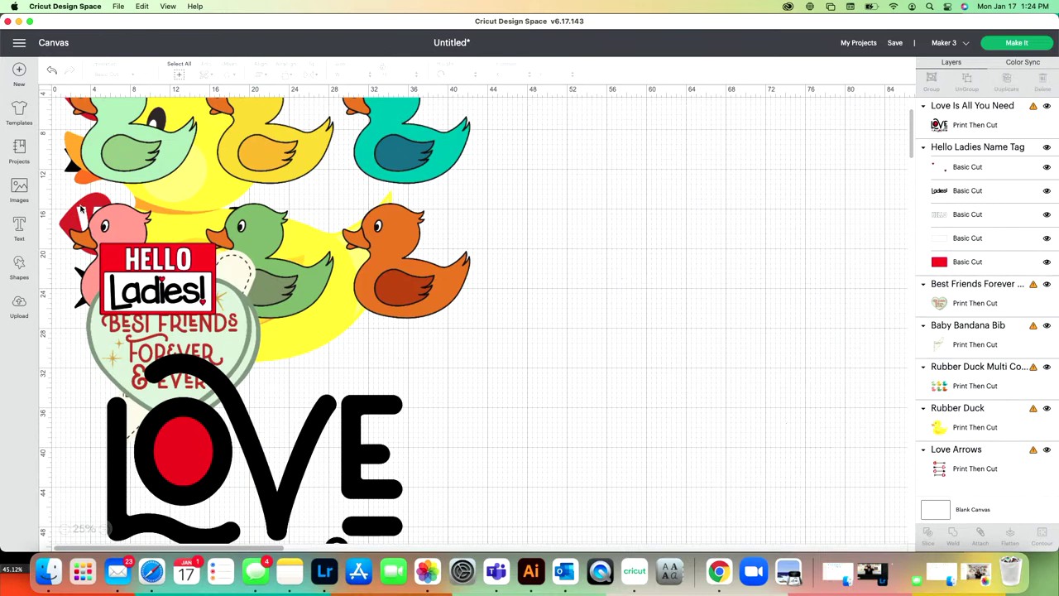
- Move the multicolour ducks and the yellow duck down, place the Love Arrows on empty canvas, and delete the arrows after viewing
{"action": "left_click_drag", "start_coordinate": [83, 209], "coordinate": [60, 456]}
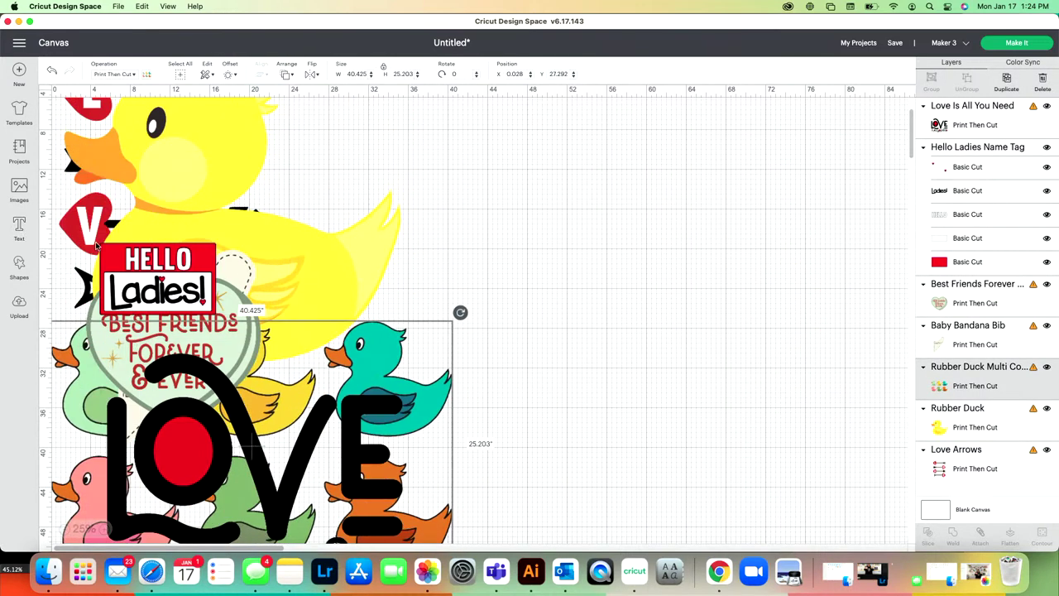
{"action": "left_click_drag", "start_coordinate": [99, 247], "coordinate": [170, 496]}
{"action": "left_click", "coordinate": [238, 176]}
{"action": "left_click_drag", "start_coordinate": [238, 177], "coordinate": [730, 259]}
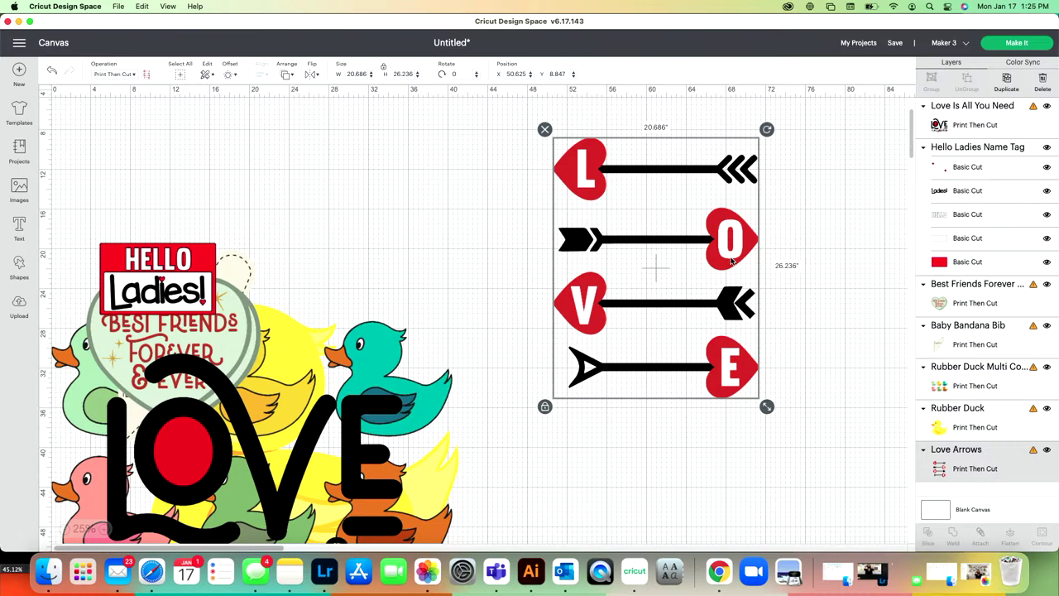
{"action": "key", "text": "Delete"}
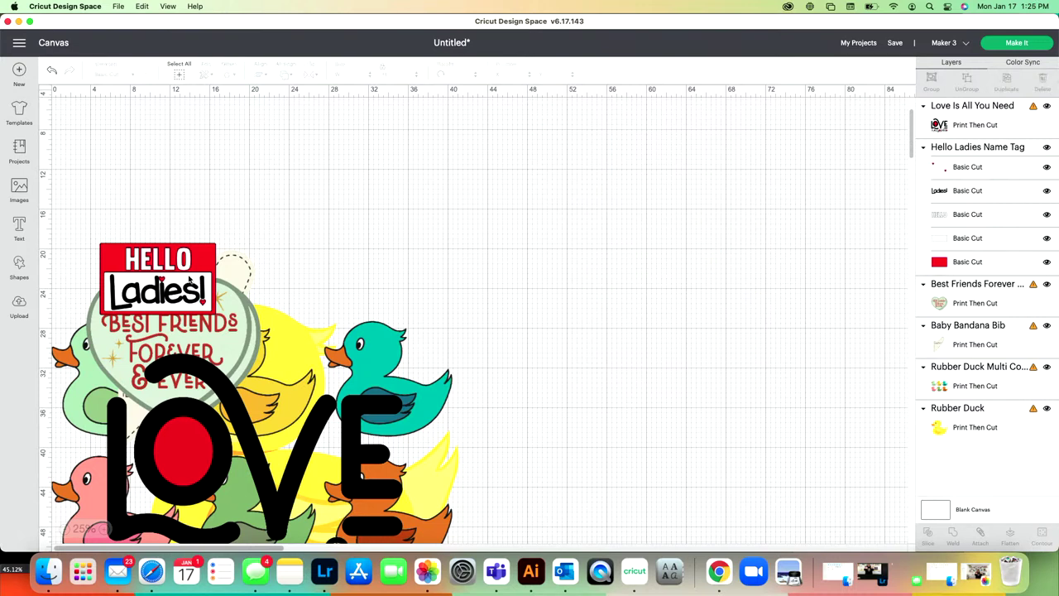
- Enlarge the Hello Ladies name tag to about 40.2 × 24.8 in on empty canvas, and delete it after viewing
{"action": "left_click_drag", "start_coordinate": [191, 279], "coordinate": [509, 165]}
{"action": "left_click_drag", "start_coordinate": [542, 210], "coordinate": [807, 335]}
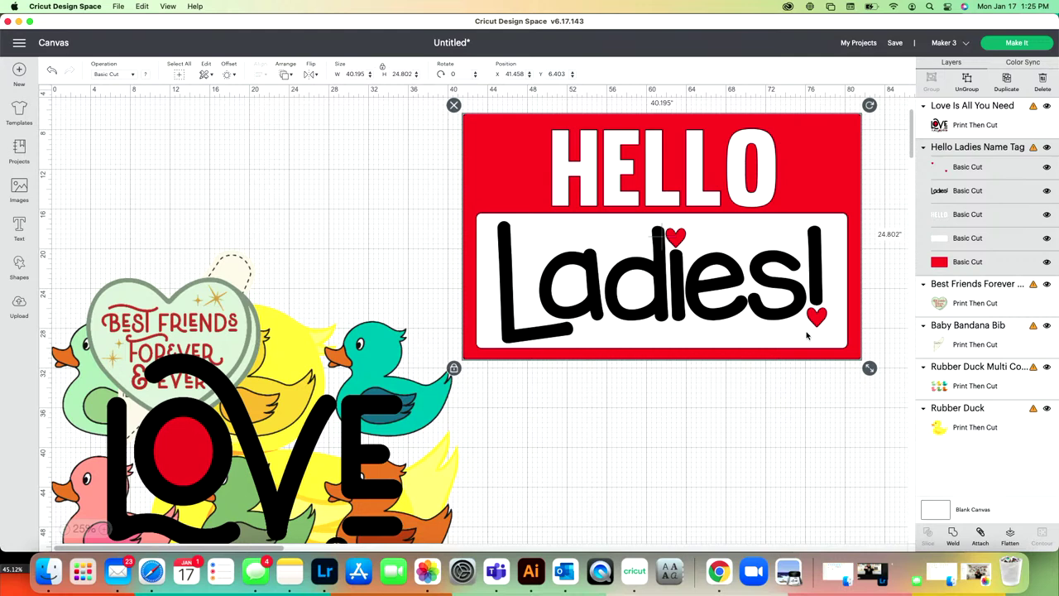
{"action": "key", "text": "Delete"}
- Enlarge the Best Friends Forever & Ever heart to about 37.3 × 31 in on empty canvas, and delete it after viewing
{"action": "left_click_drag", "start_coordinate": [187, 339], "coordinate": [557, 220]}
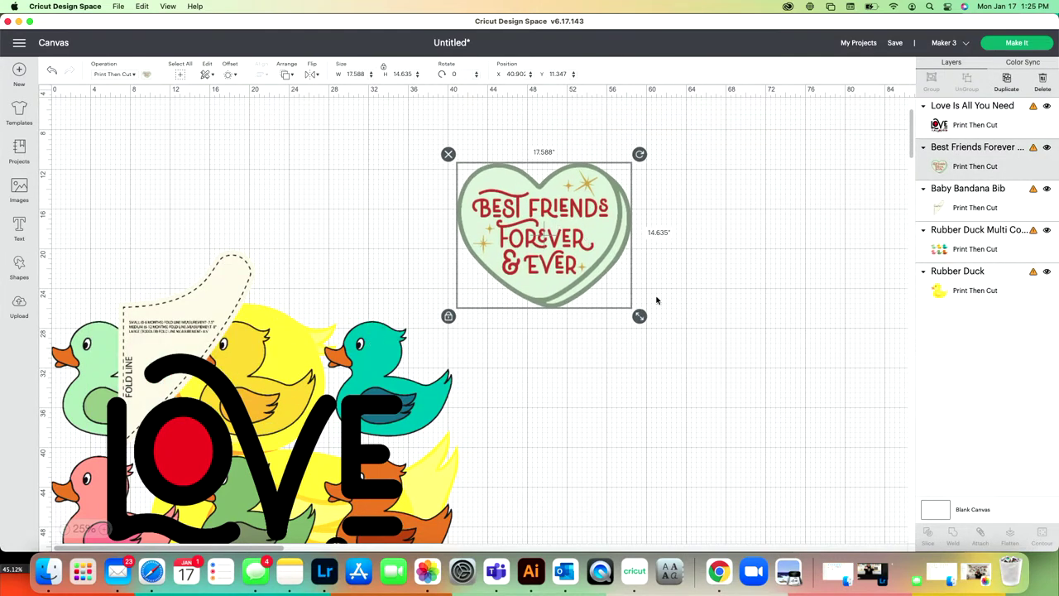
{"action": "left_click_drag", "start_coordinate": [638, 303], "coordinate": [825, 451]}
{"action": "left_click_drag", "start_coordinate": [728, 389], "coordinate": [755, 361]}
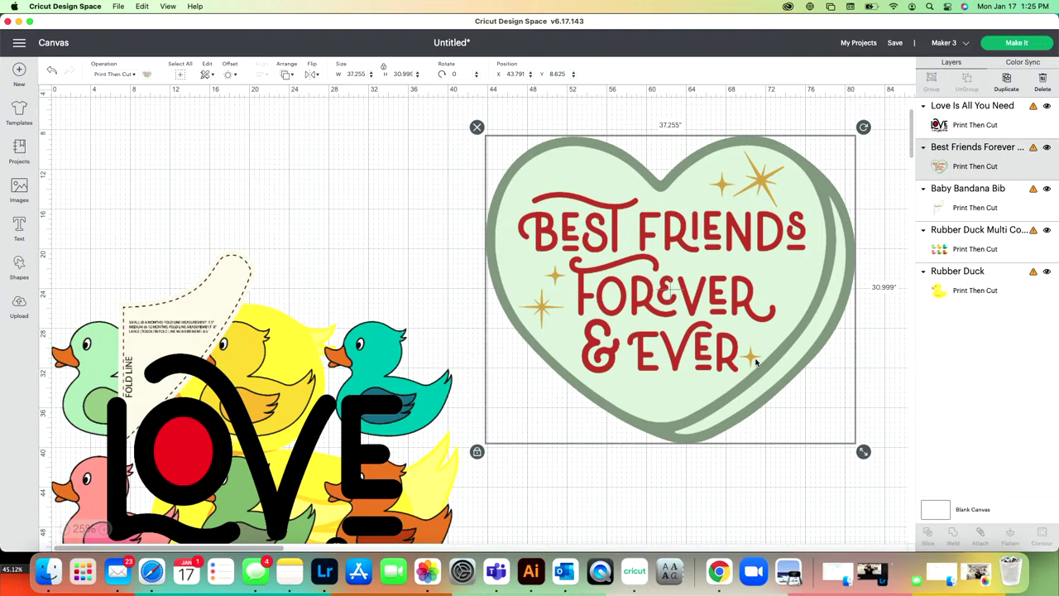
{"action": "key", "text": "Delete"}
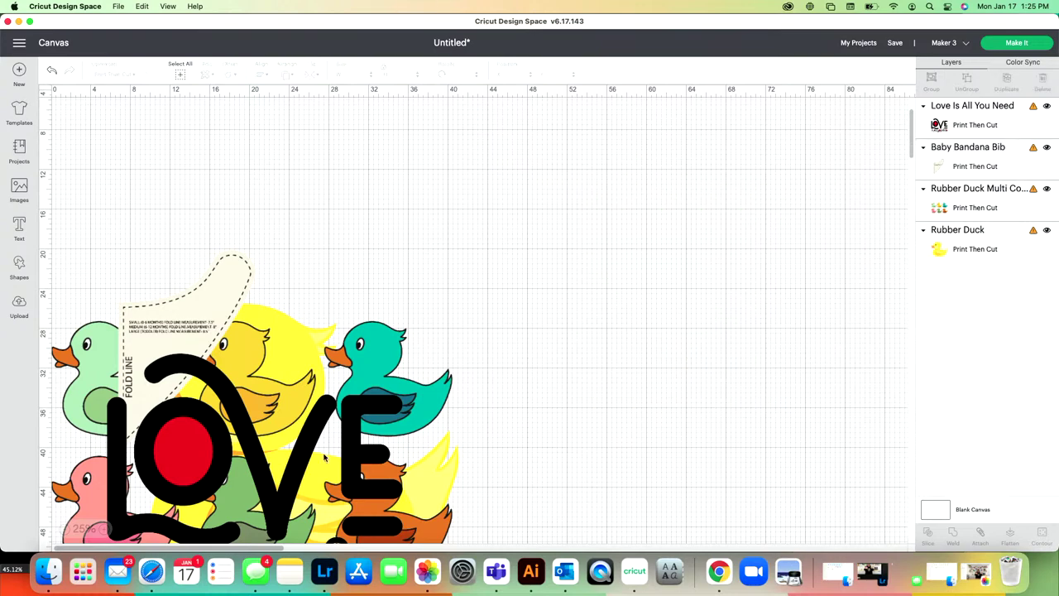
- Move the Love Is All You Need design, the six multicolour ducks and the yellow duck in turn onto empty canvas, deleting each after viewing
{"action": "left_click_drag", "start_coordinate": [286, 479], "coordinate": [704, 246]}
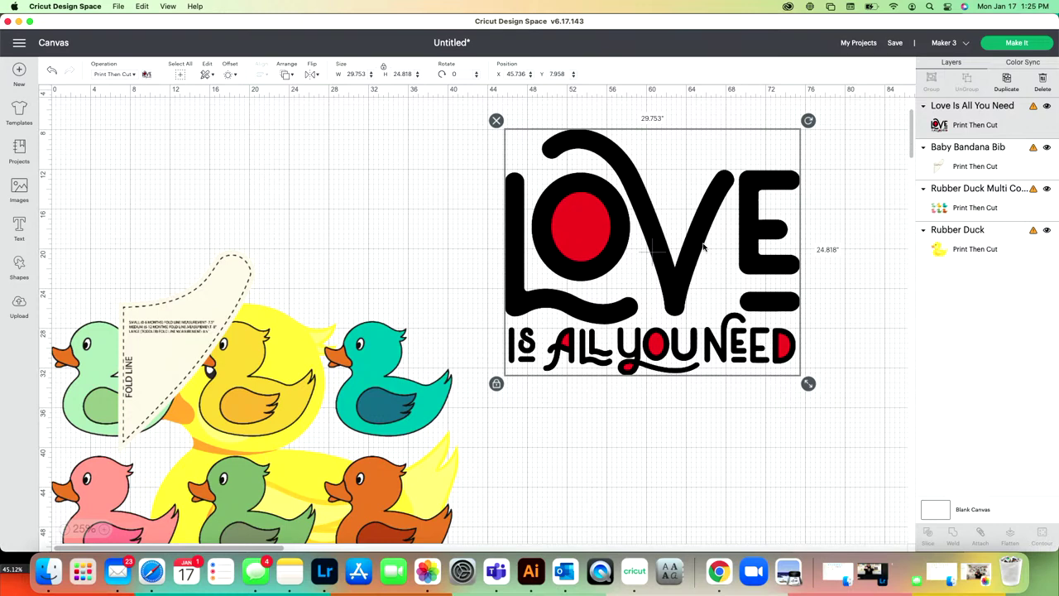
{"action": "key", "text": "Delete"}
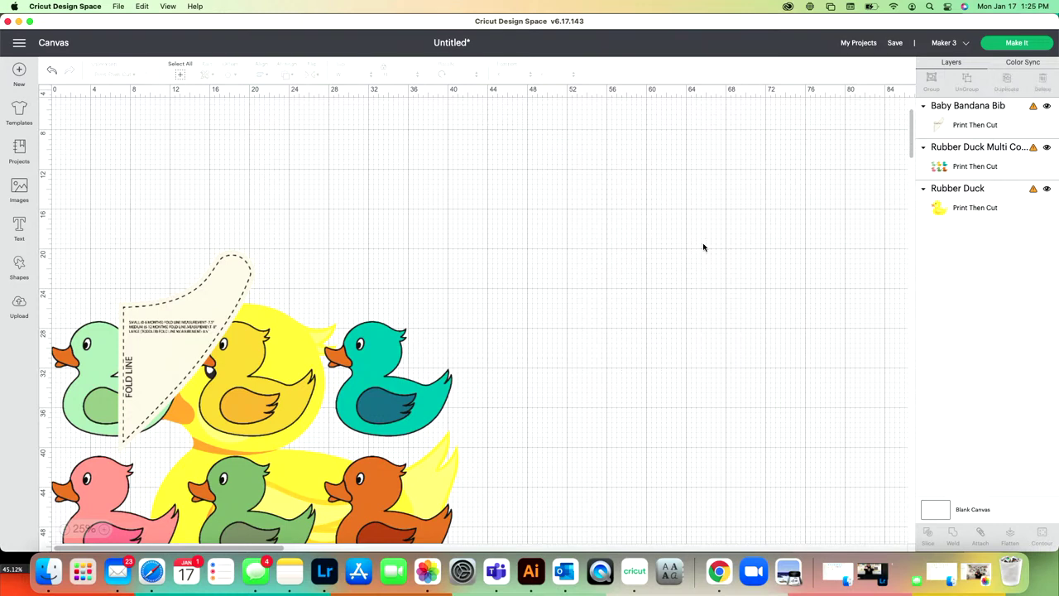
{"action": "left_click_drag", "start_coordinate": [406, 383], "coordinate": [767, 204]}
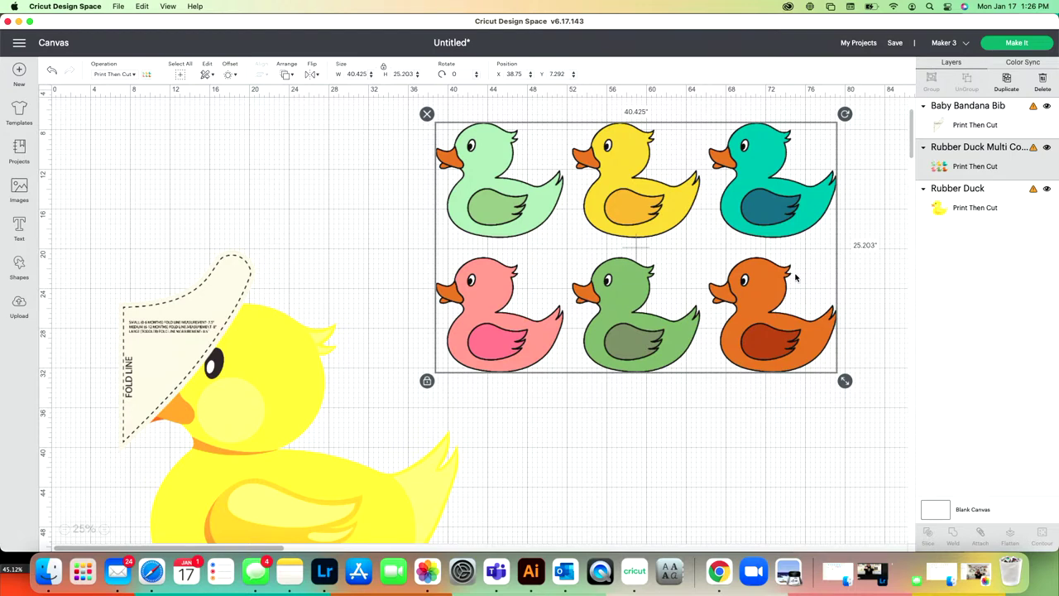
{"action": "key", "text": "Delete"}
{"action": "left_click_drag", "start_coordinate": [279, 400], "coordinate": [569, 215]}
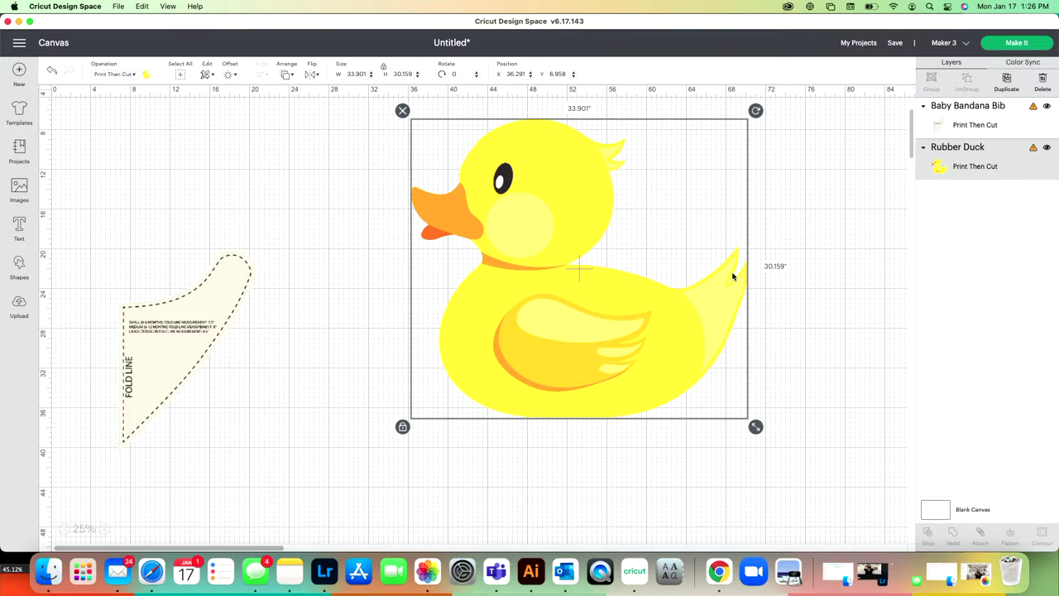
{"action": "key", "text": "Delete"}
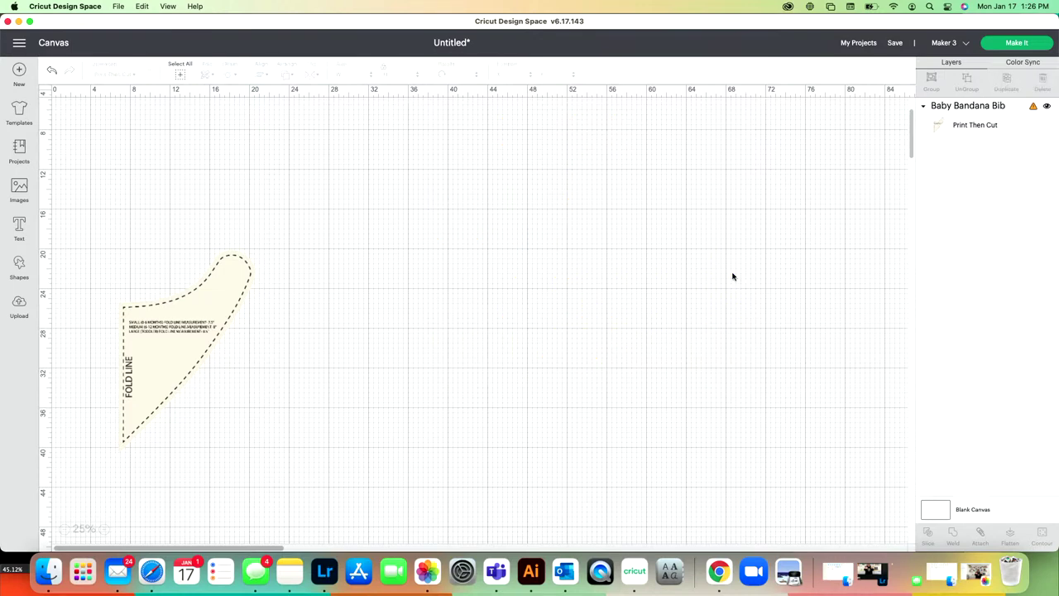
- Enlarge the baby bandana bib pattern to about 31.9 × 47.4 in and position it so its fold line measurements can be read
{"action": "left_click", "coordinate": [213, 378]}
{"action": "left_click_drag", "start_coordinate": [263, 462], "coordinate": [439, 542]}
{"action": "left_click_drag", "start_coordinate": [310, 514], "coordinate": [486, 357]}
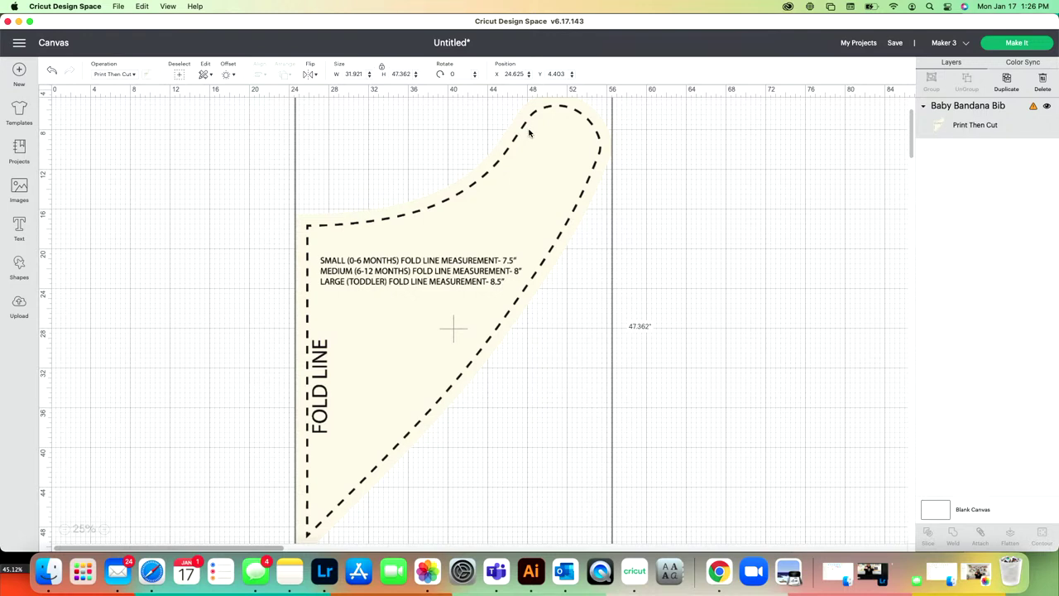
{"action": "left_click_drag", "start_coordinate": [529, 133], "coordinate": [534, 143]}
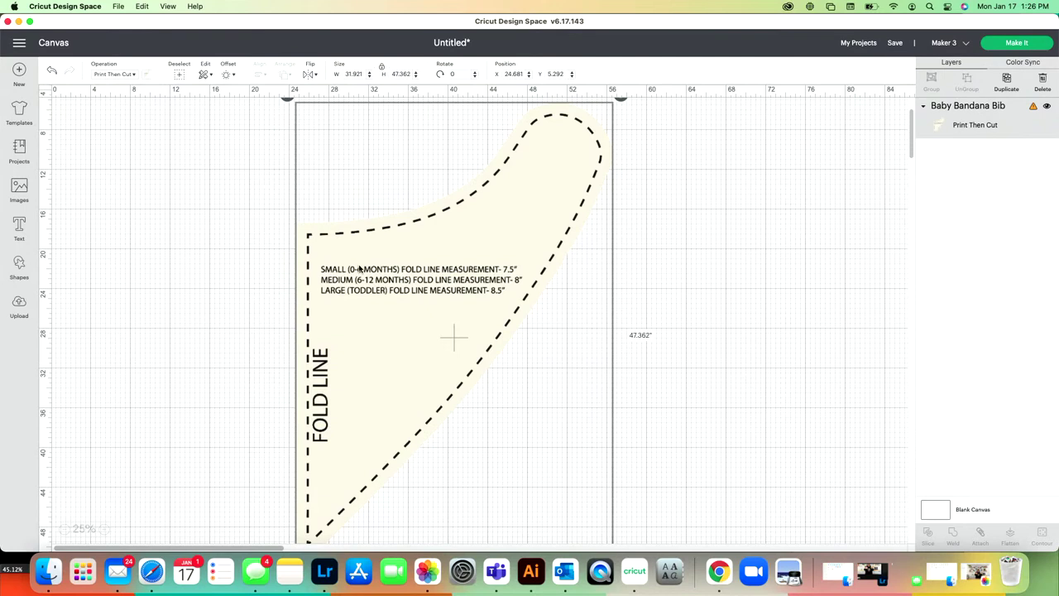